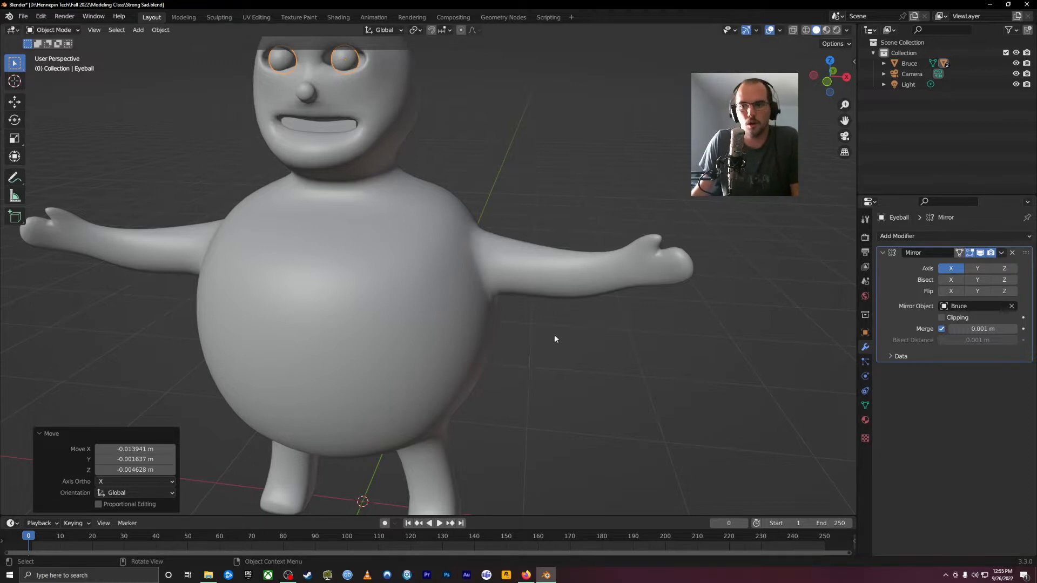
- Show the whole character from the front and select its body mesh
middle_click_drag(555, 339, 447, 352)
key("KP_1")
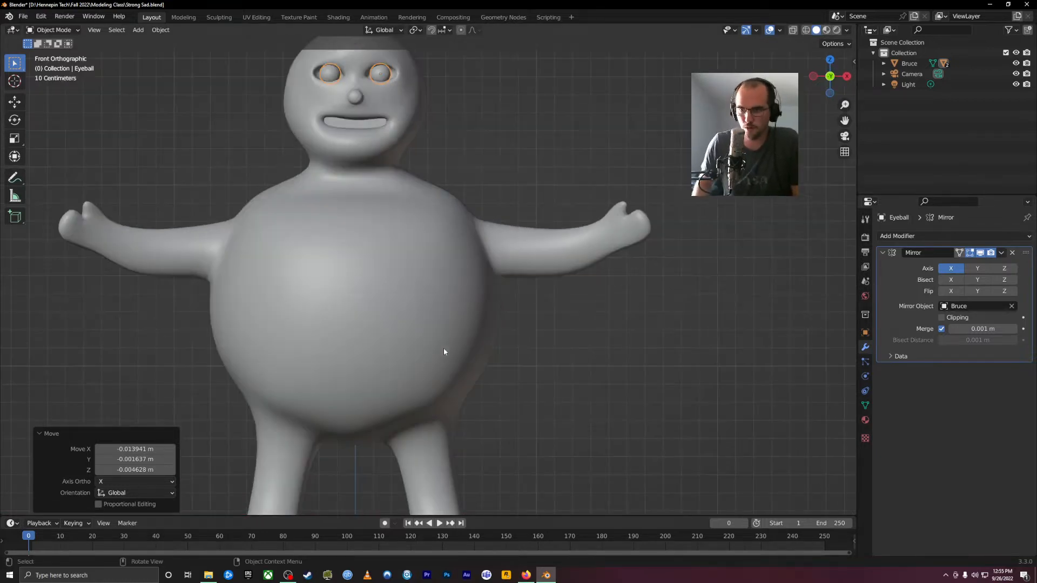
scroll(444, 352, "down", 4)
middle_click_drag(285, 307, 351, 324, "shift")
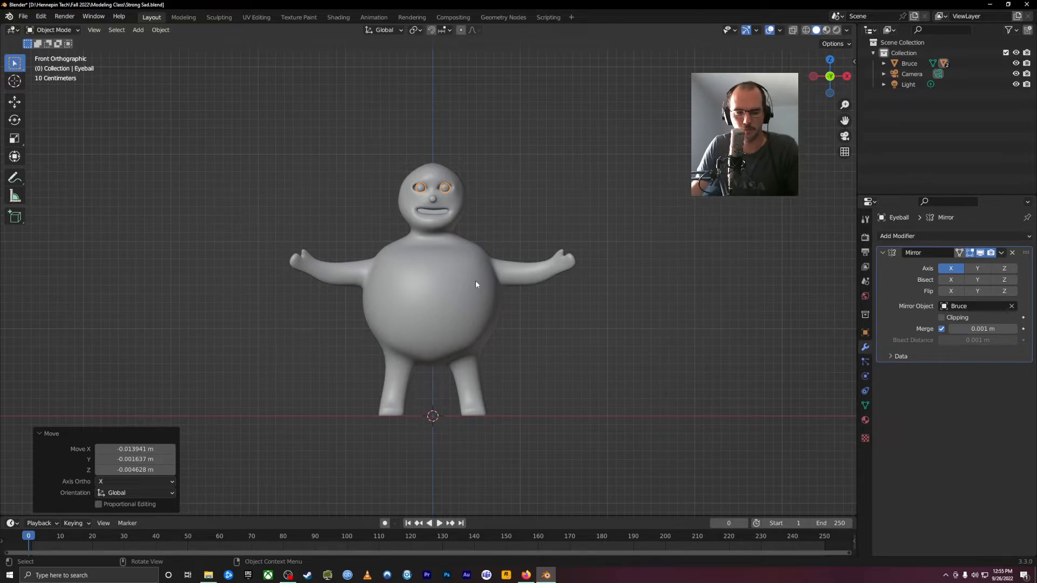
left_click(430, 315)
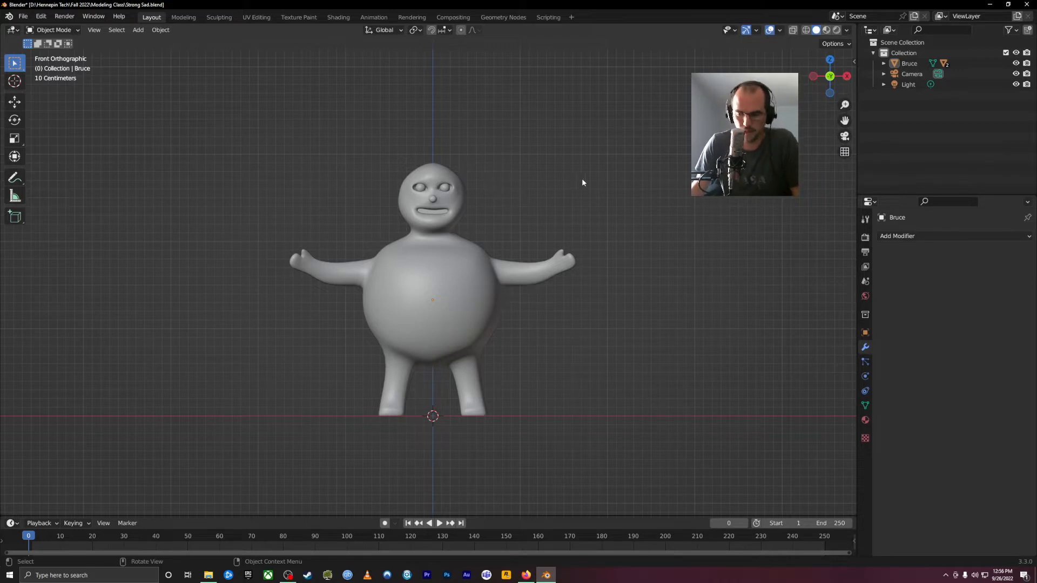
key("shift+a")
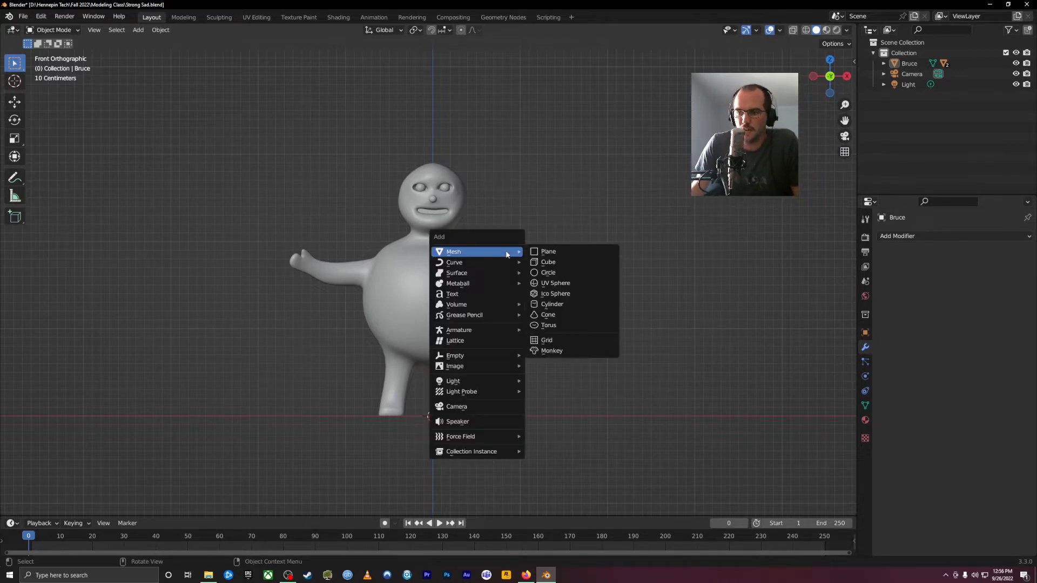
mouse_move(484, 333)
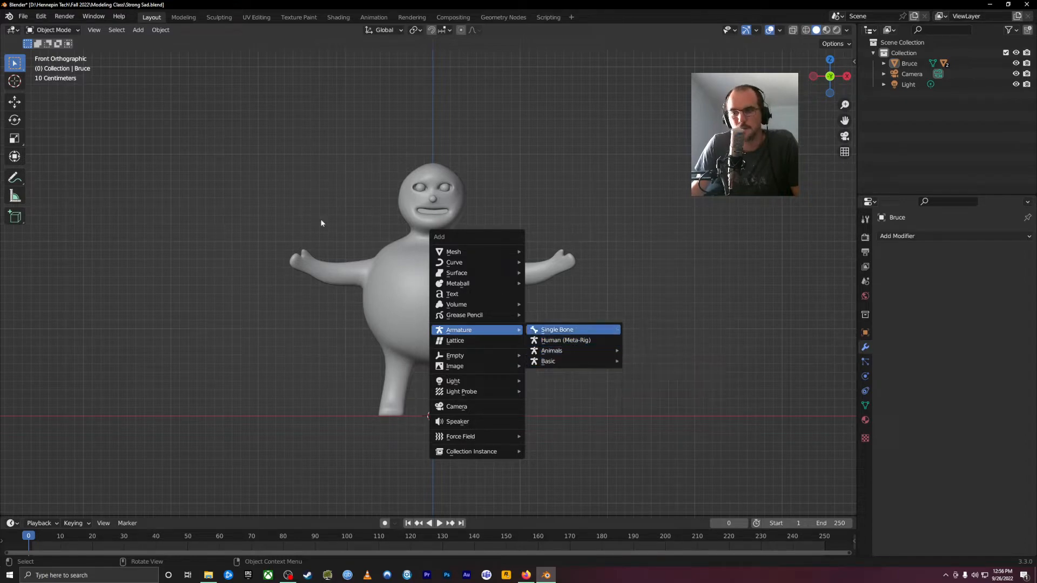
right_click(102, 50)
- Search the add-ons in the preferences for "rig" to check whether Rigify is enabled, and close the preferences
left_click(47, 22)
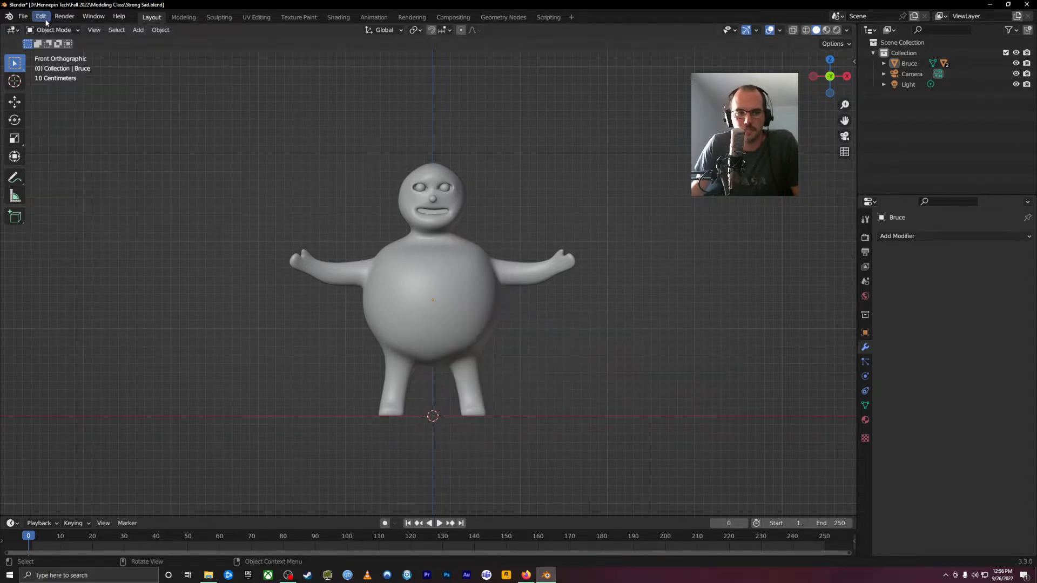
left_click(41, 17)
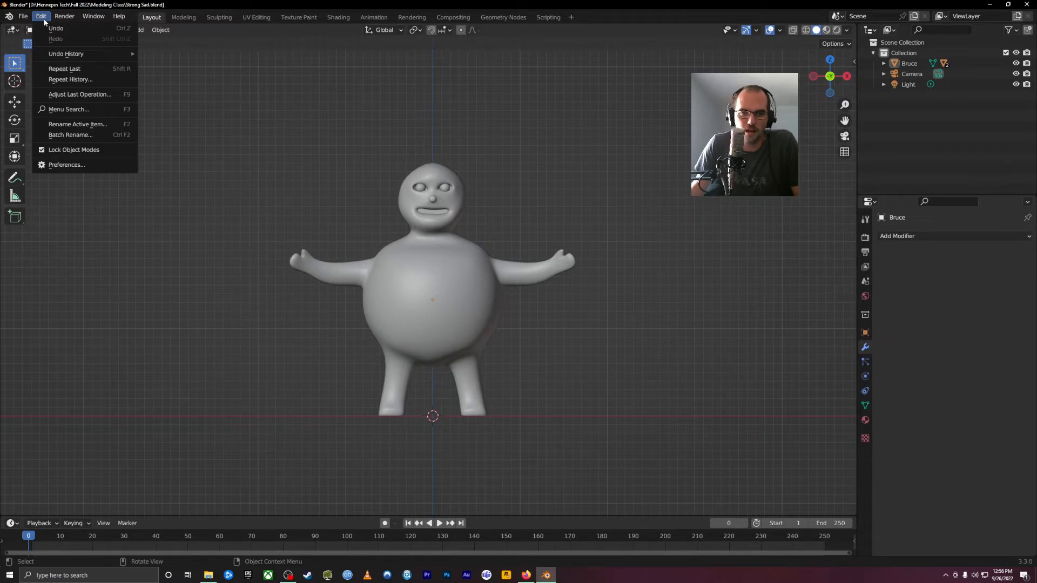
left_click(54, 165)
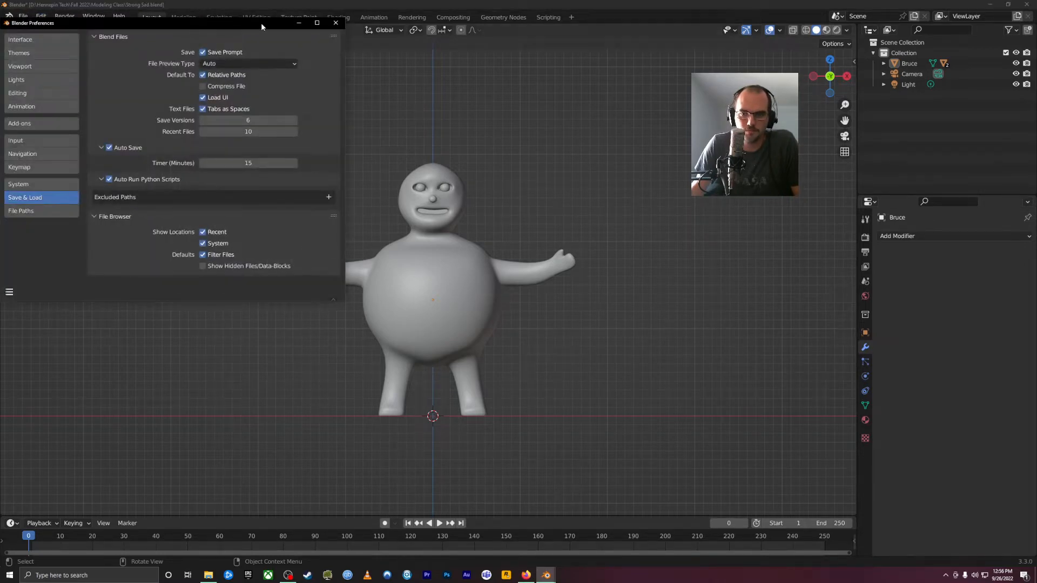
left_click_drag(261, 23, 316, 70)
left_click(91, 169)
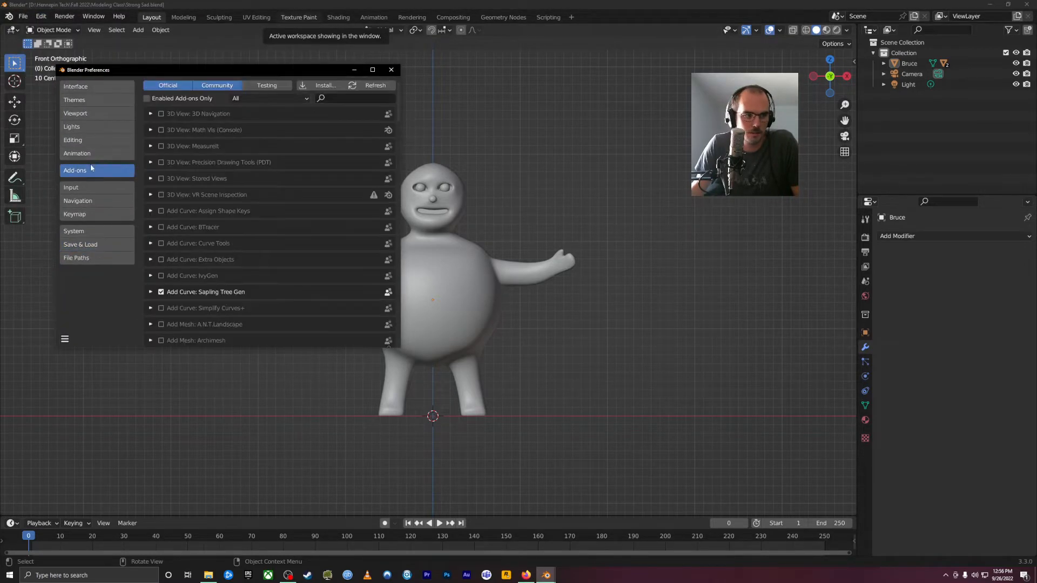
left_click(338, 97)
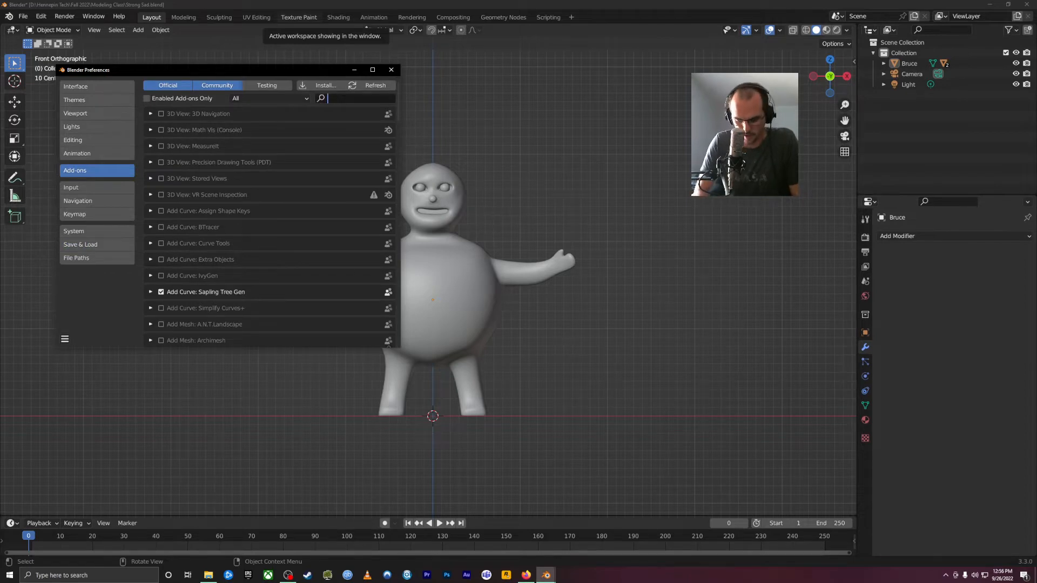
type("rig")
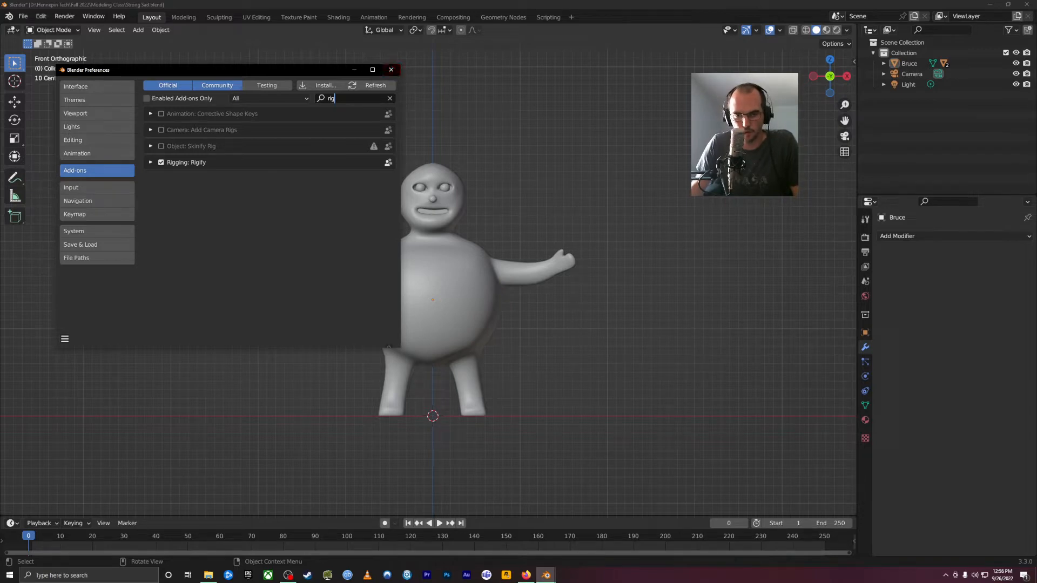
left_click(391, 69)
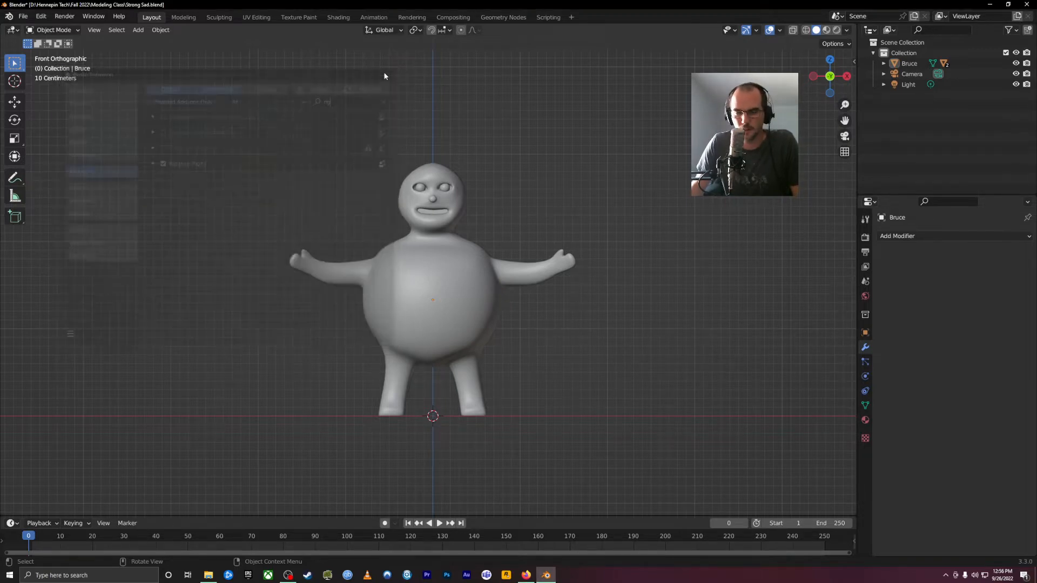
- Add a single-bone armature at the world origin
scroll(480, 307, "up", 1)
key("shift+a")
mouse_move(443, 326)
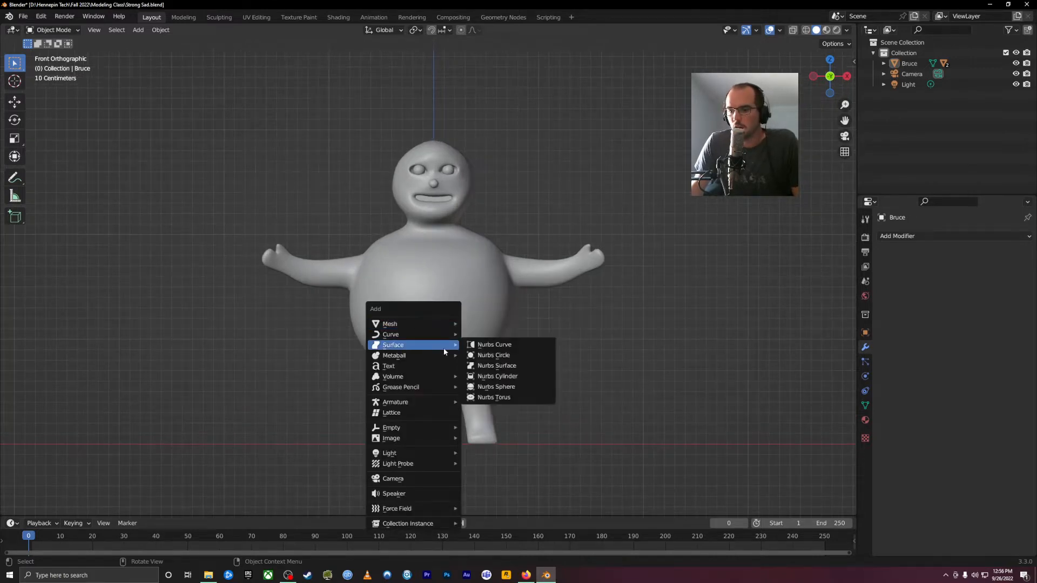
mouse_move(432, 438)
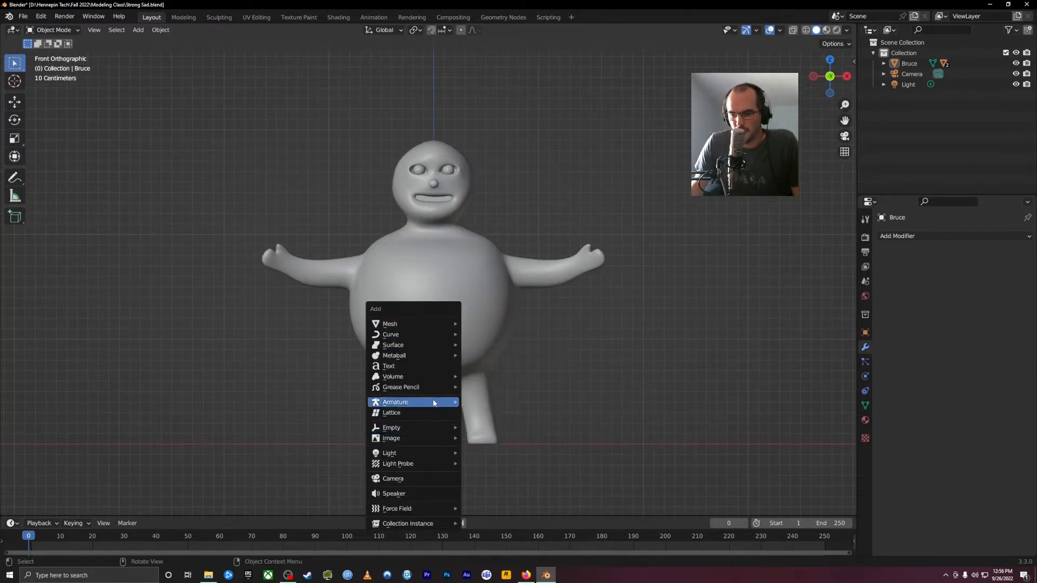
mouse_move(432, 401)
left_click(497, 403)
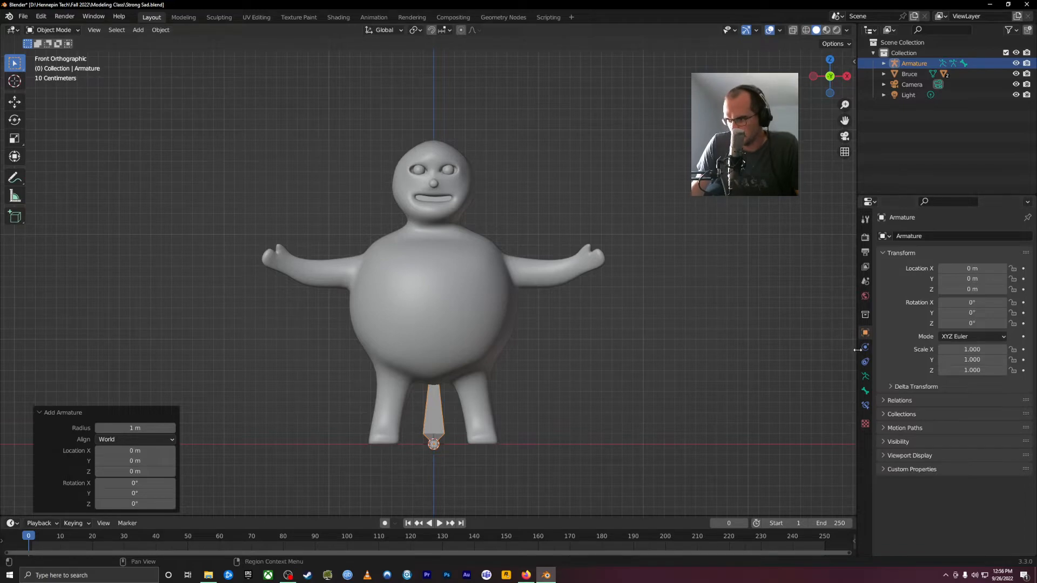
- Set the armature's viewport display to In Front so the bone shows through the body
left_click(866, 379)
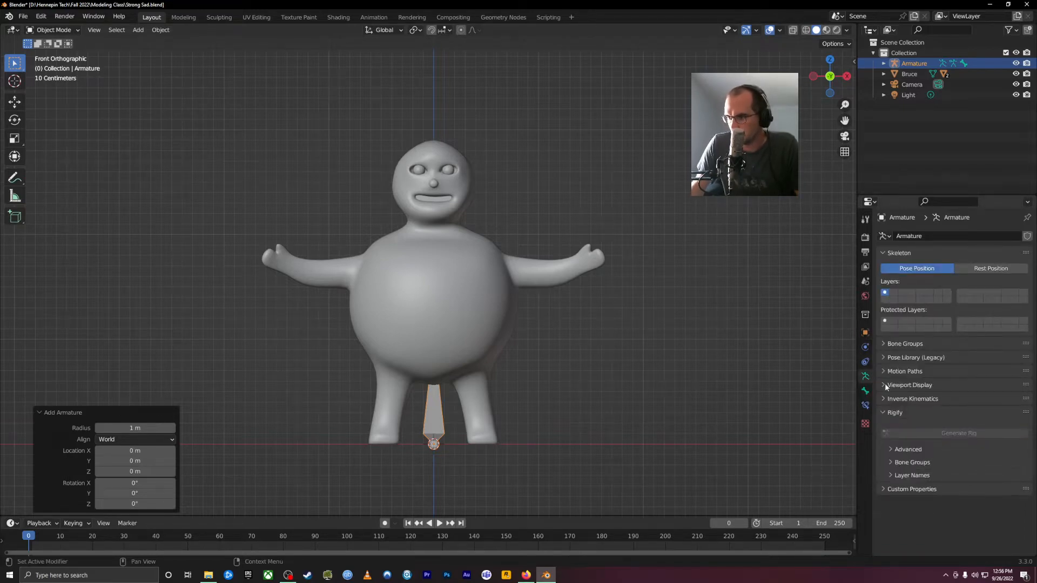
left_click(883, 385)
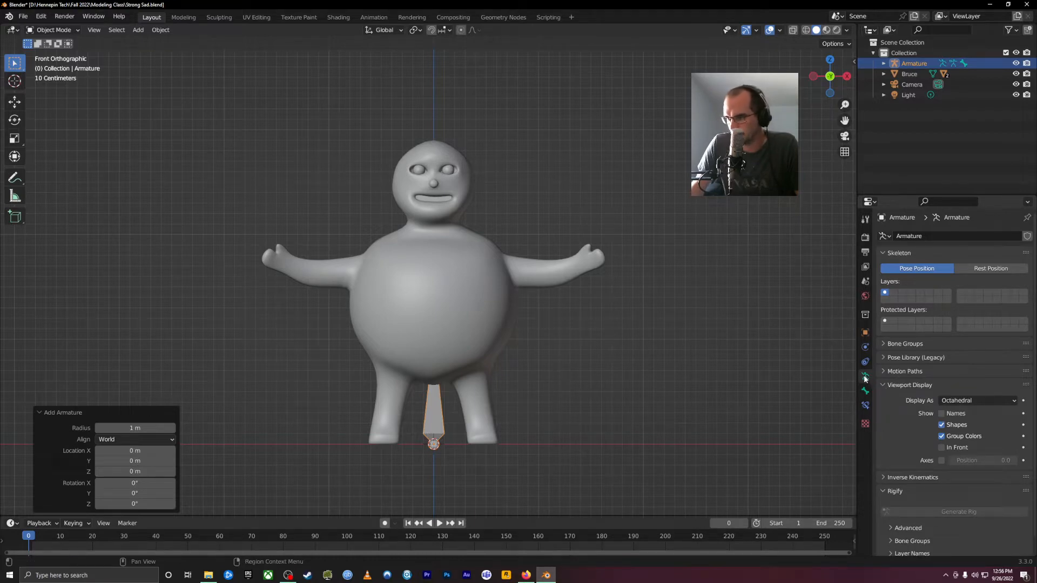
left_click(942, 448)
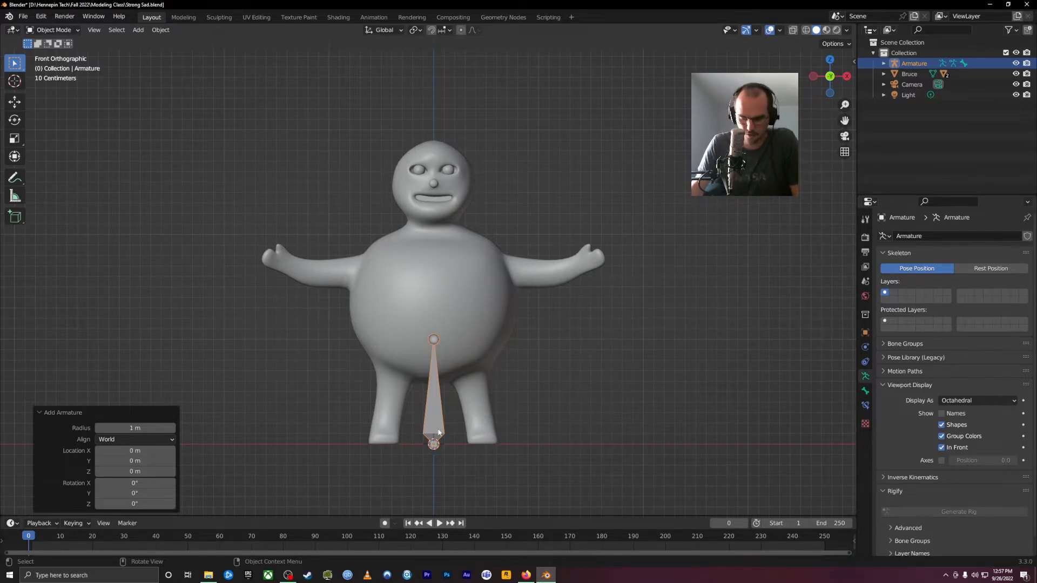
- Move the armature up about 0.83 m along Z into the belly and scale it to about 0.448
key("g")
key("z")
left_click(474, 331)
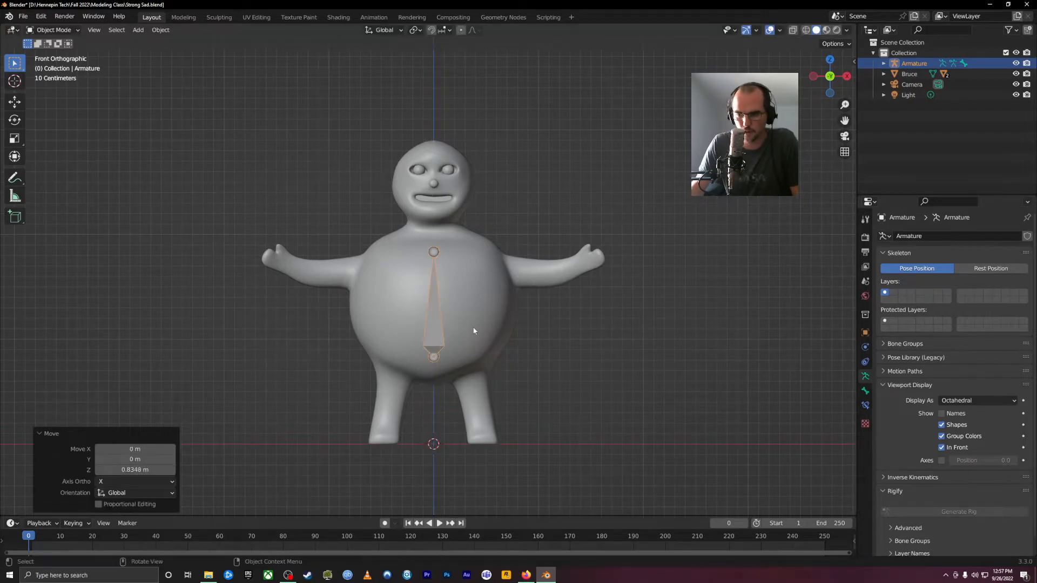
key("s")
left_click(588, 332)
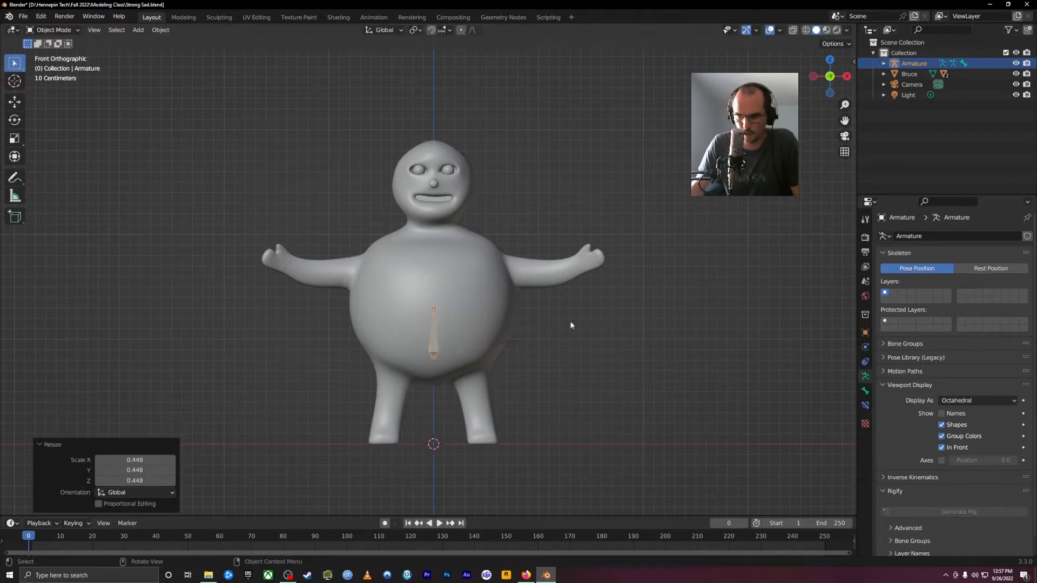
- Raise the armature about 0.10 m along Z inside the belly
scroll(443, 379, "up", 2)
scroll(443, 380, "up", 2)
middle_click_drag(492, 380, 435, 293, "shift")
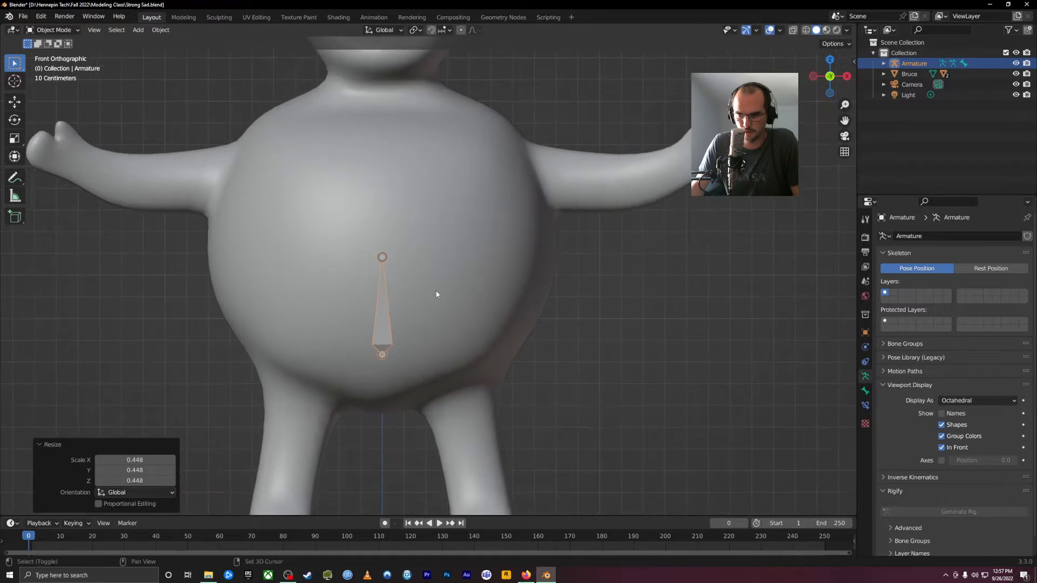
scroll(425, 301, "down", 2)
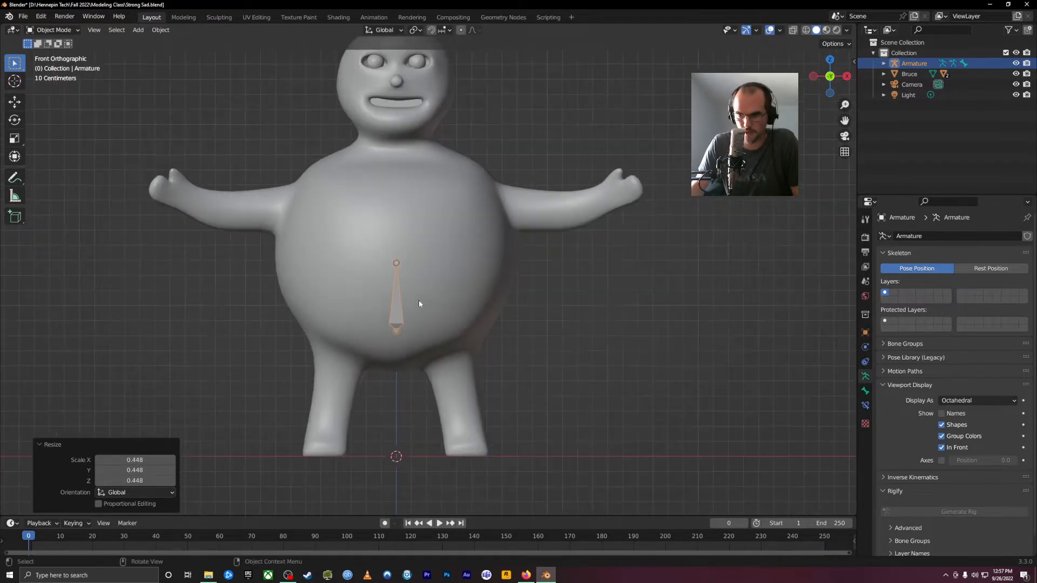
left_click(402, 314)
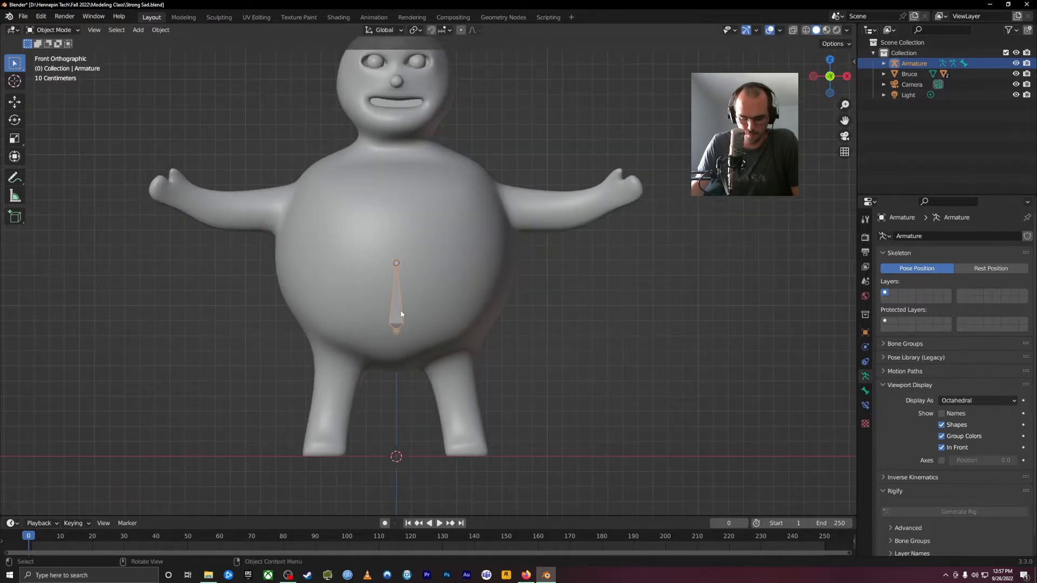
left_click_drag(402, 314, 401, 297)
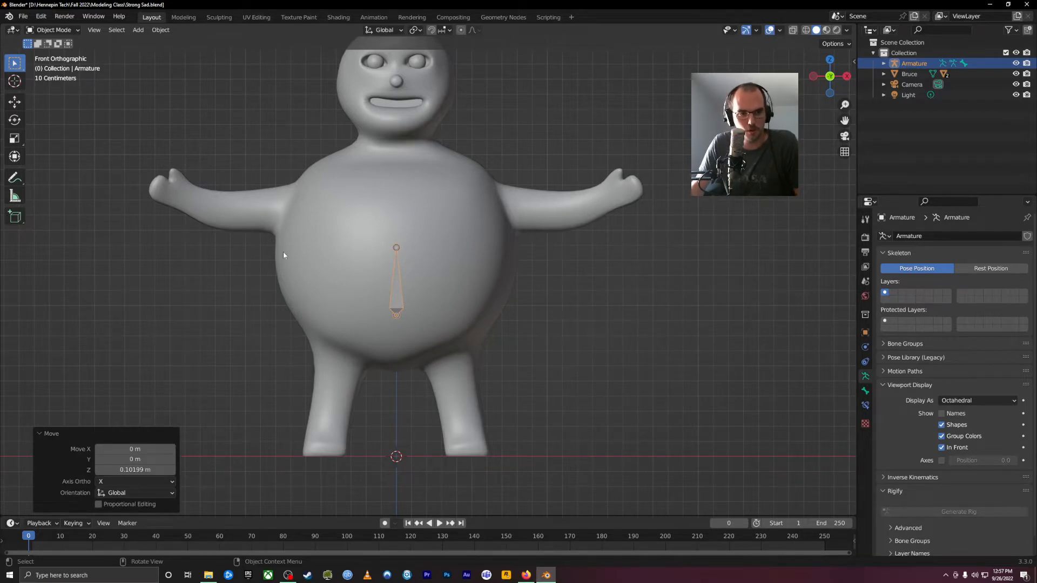
left_click(394, 315)
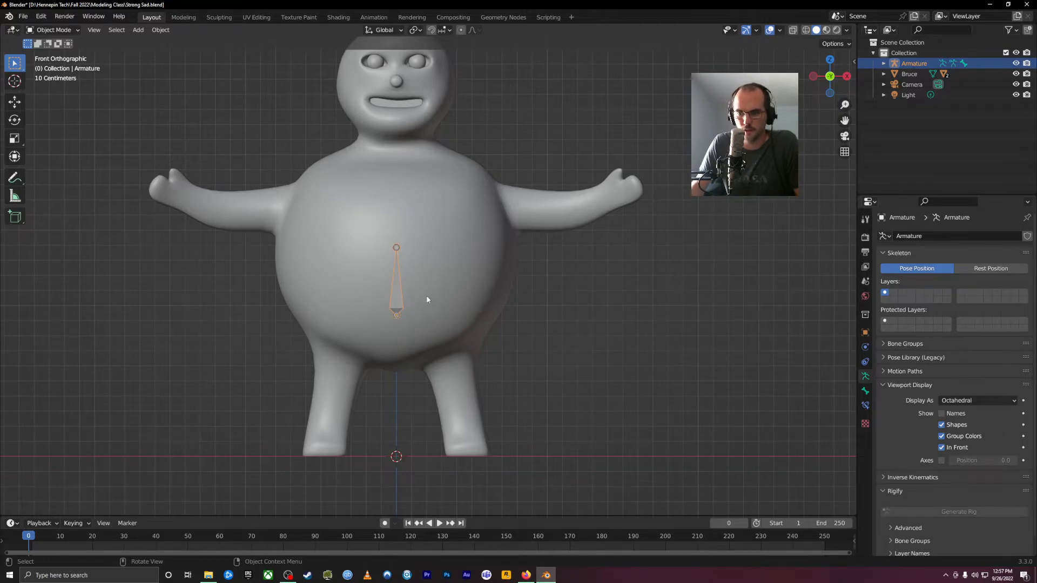
- Reselect the armature, scale it to about 0.912 and lower it about 0.09 m along Z
key("alt+a")
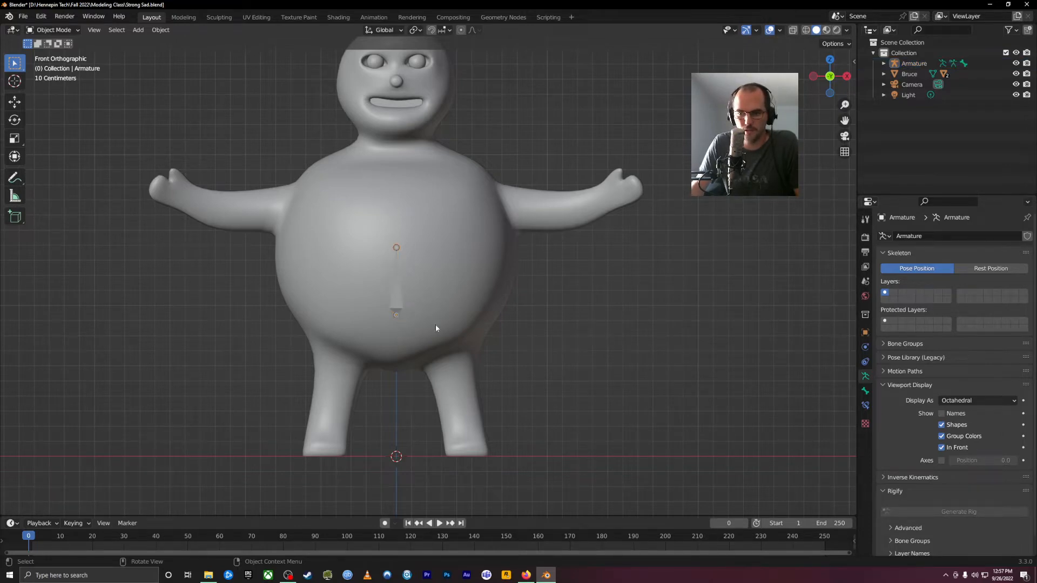
left_click(396, 302)
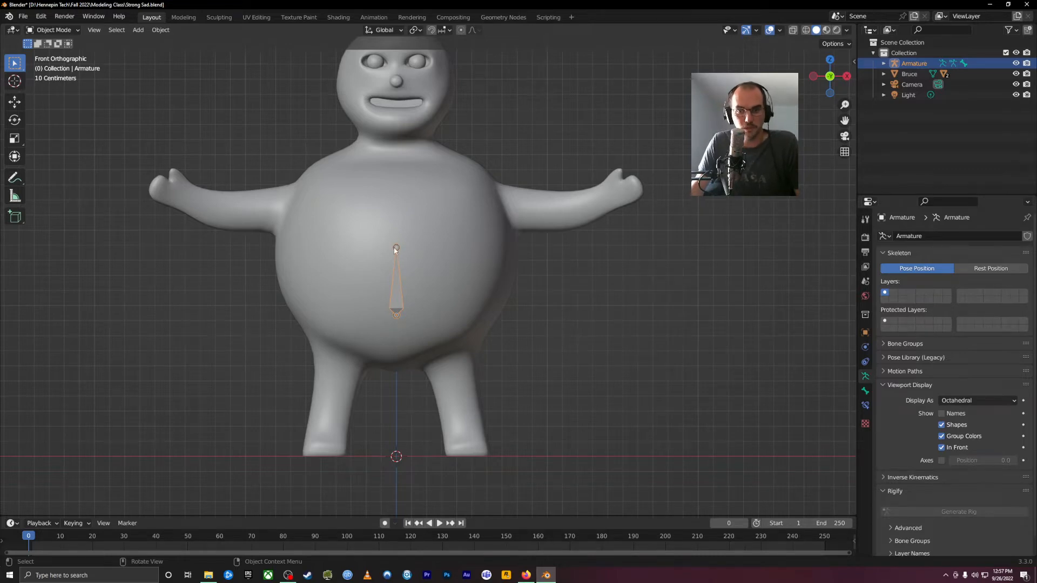
key("s")
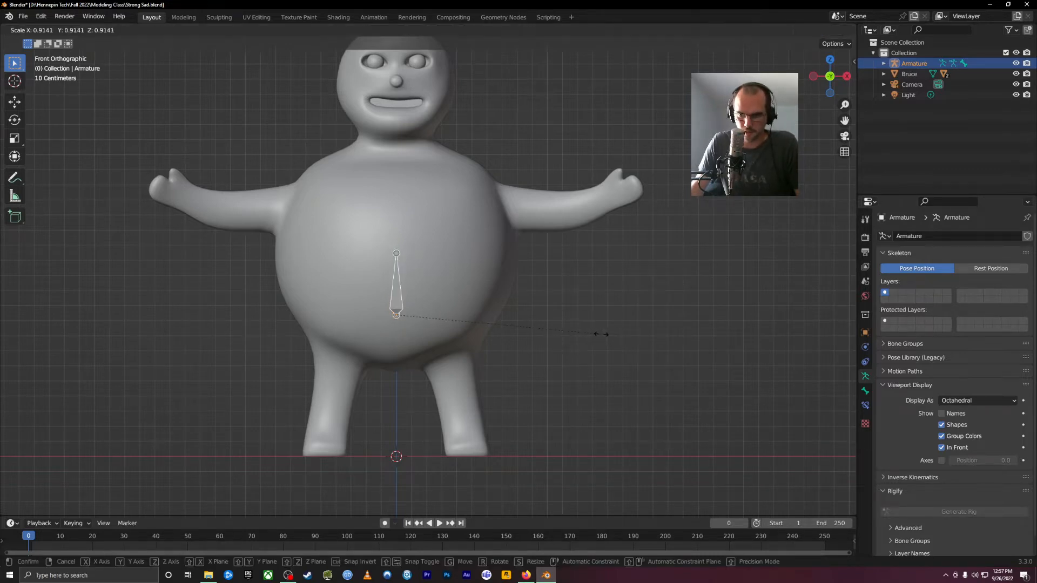
left_click(597, 325)
key("g")
key("z")
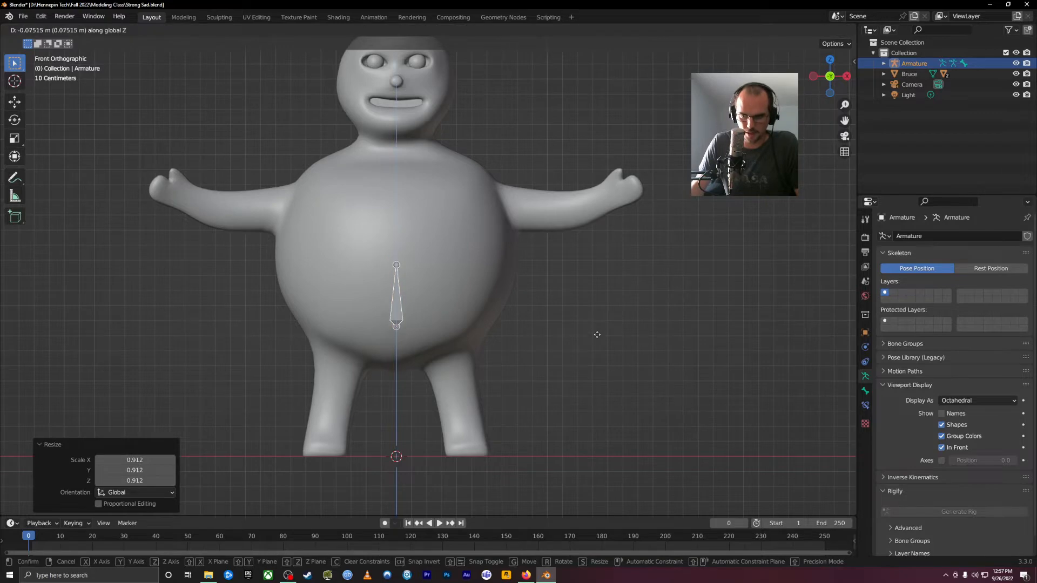
left_click(591, 338)
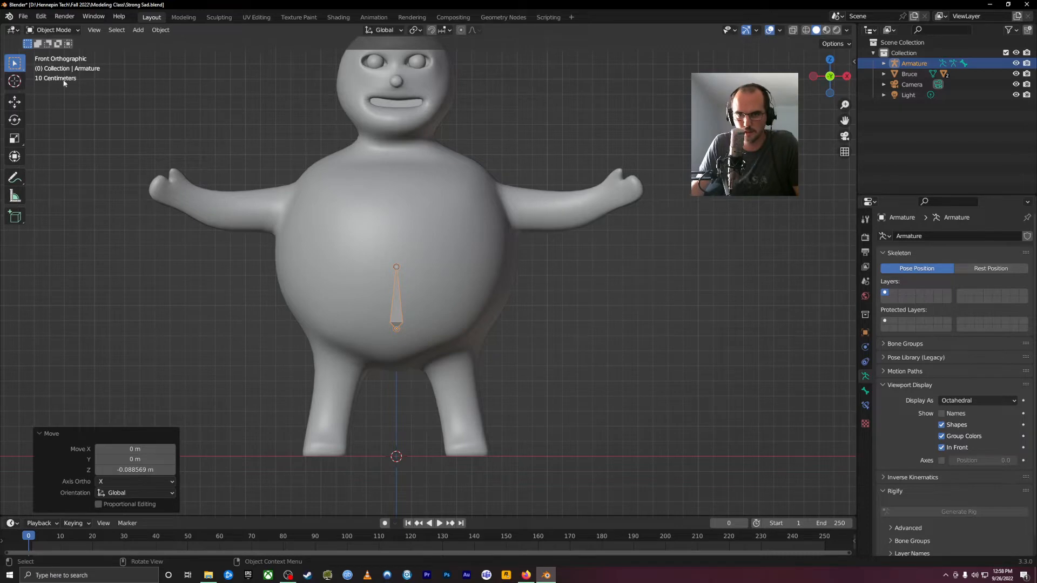
- In Edit Mode, extrude two spine bones upward along Z from the bone's tip, about 0.41 m and 0.34 m long
key("Tab")
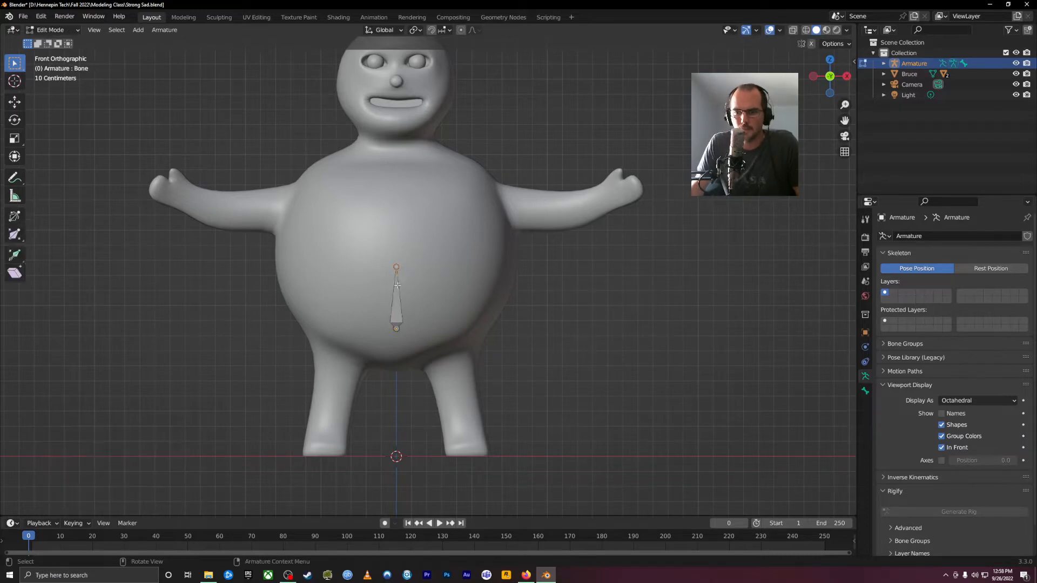
left_click(397, 330)
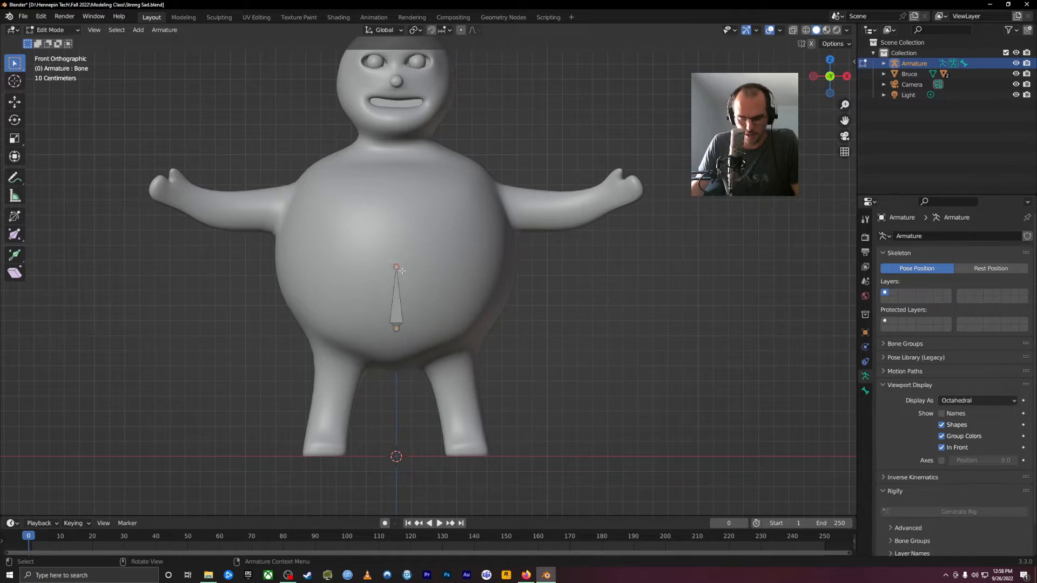
key("e")
key("z")
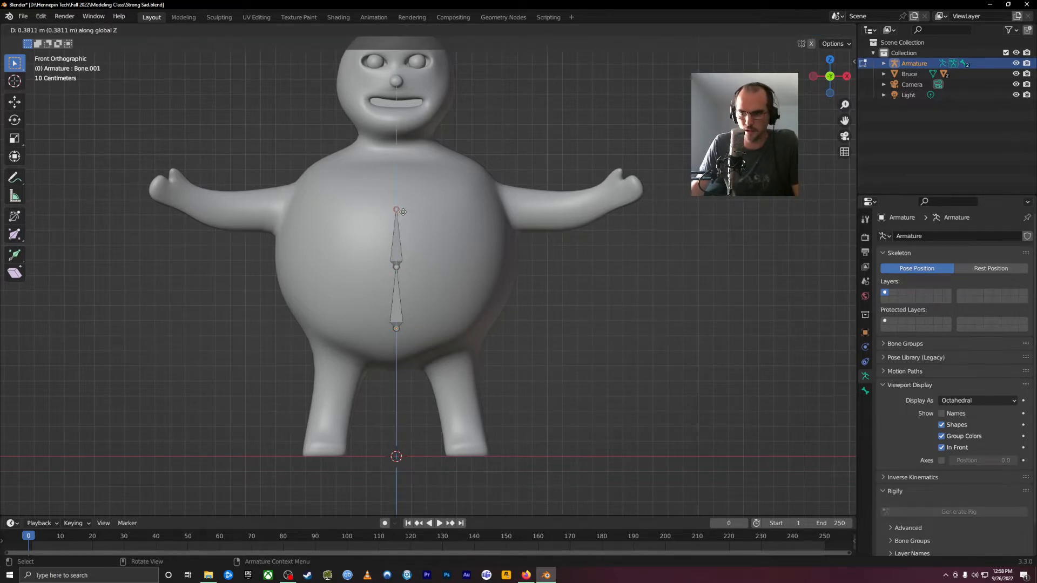
left_click(403, 209)
key("e")
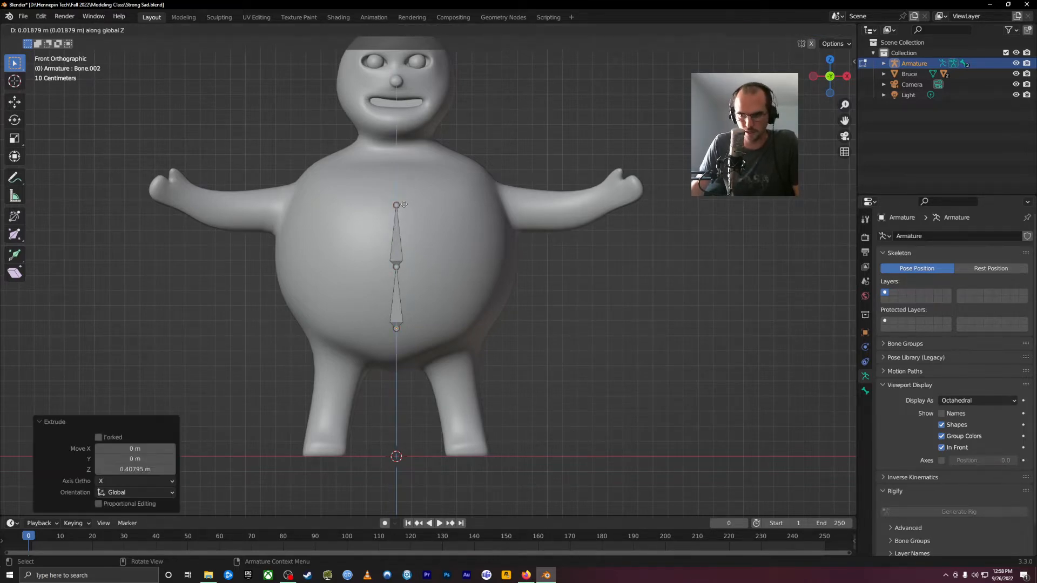
key("z")
left_click(413, 171)
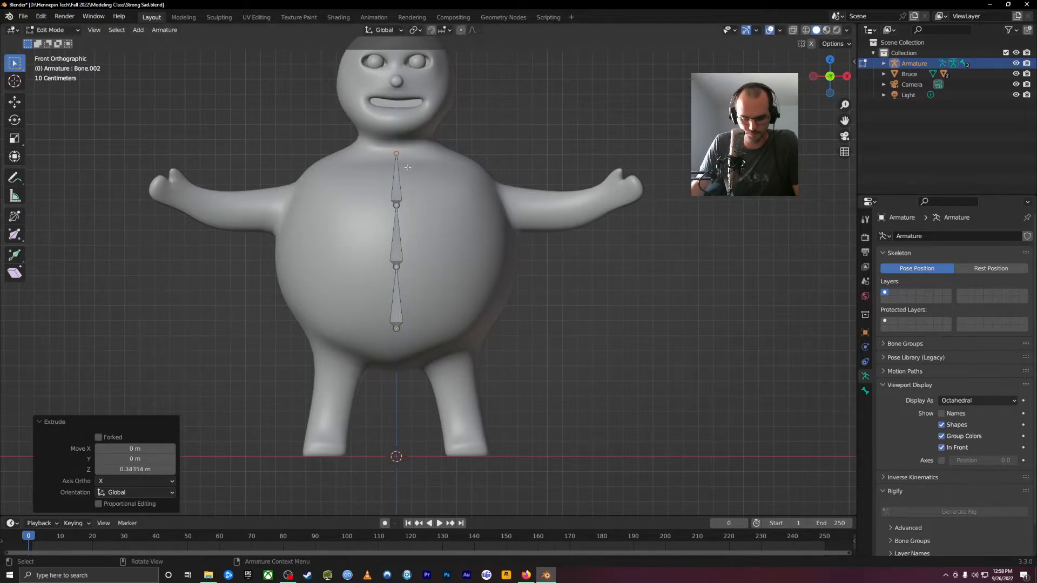
- Expand the armature's bone hierarchy in the Outliner and rename the lowest spine bone Spine1
left_click(884, 63)
left_click(894, 74)
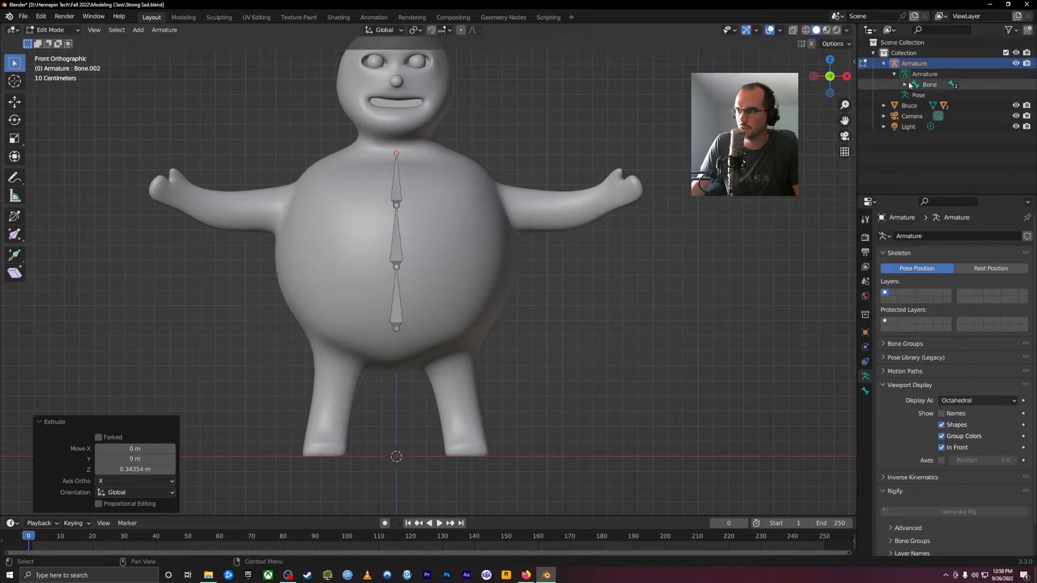
left_click(905, 84)
left_click(915, 95)
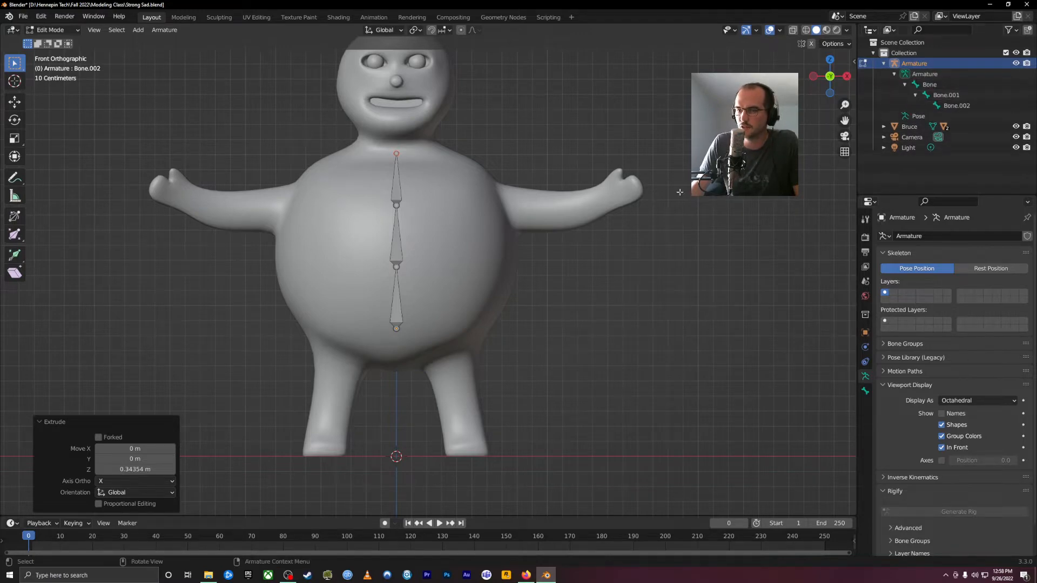
left_click(929, 84)
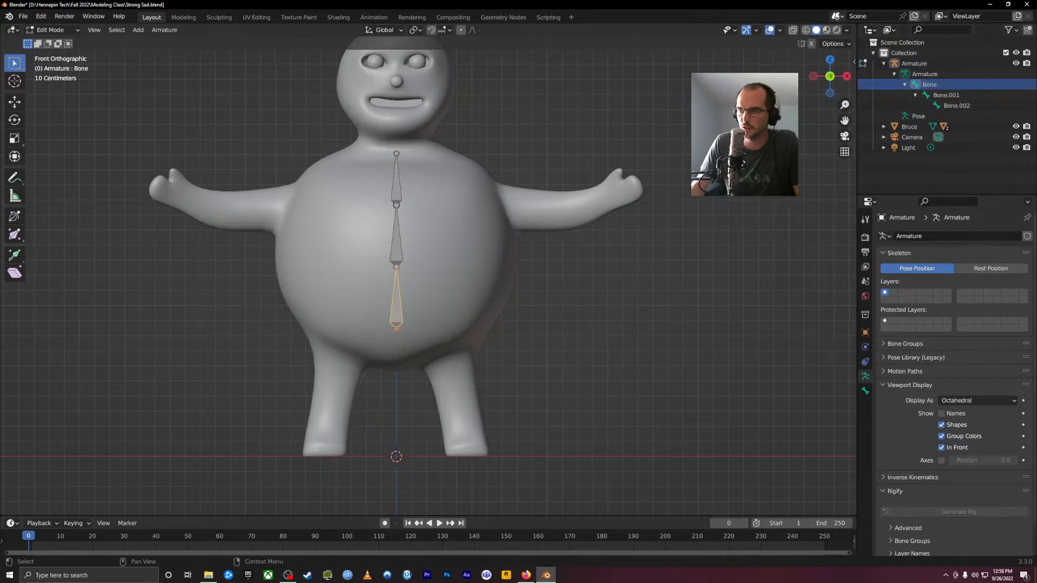
double_click(929, 85)
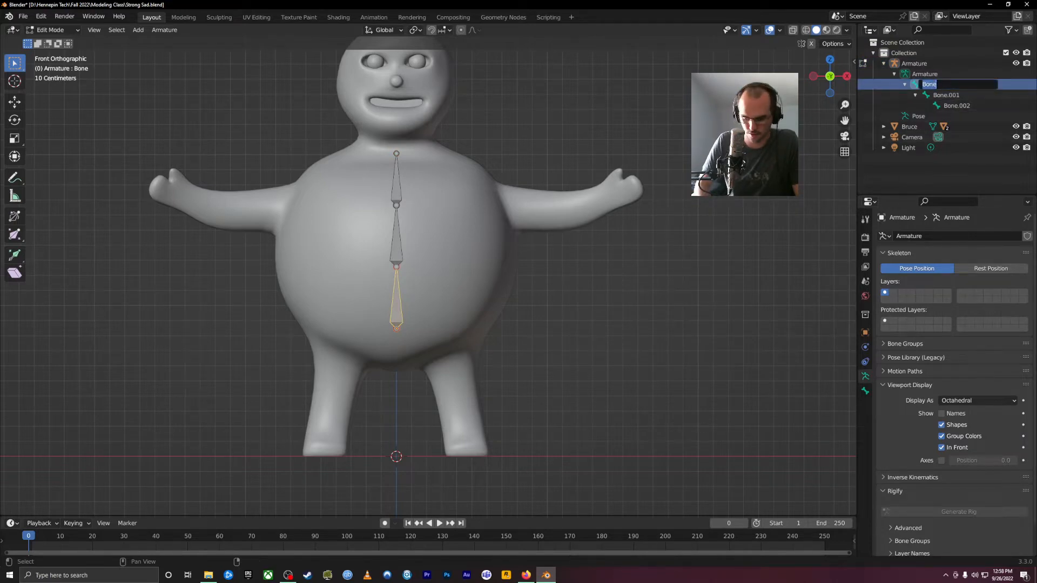
type("Spine1")
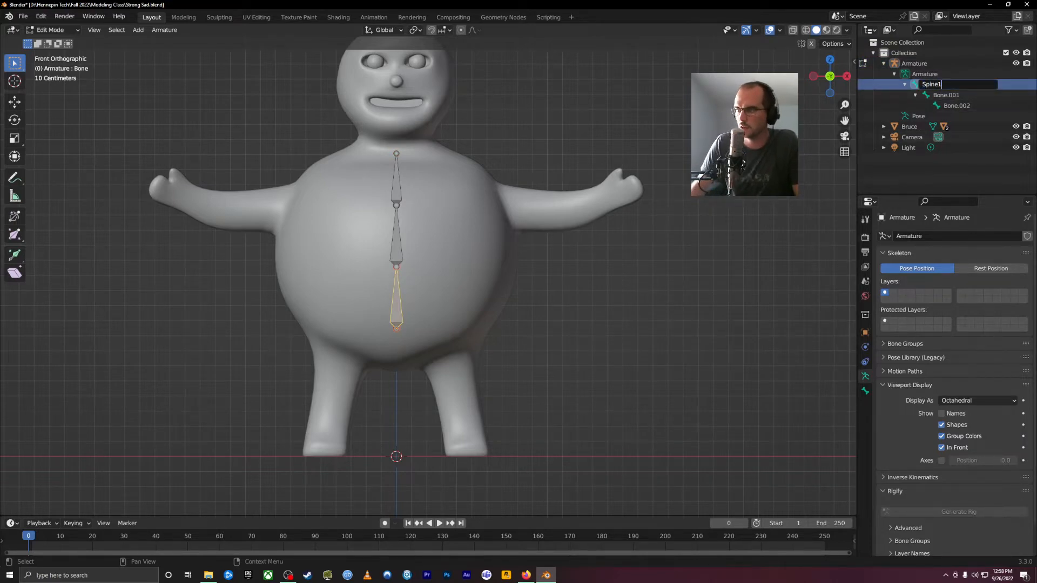
- Rename the middle spine bone Spine2 and the upper spine bone Spine3
double_click(945, 95)
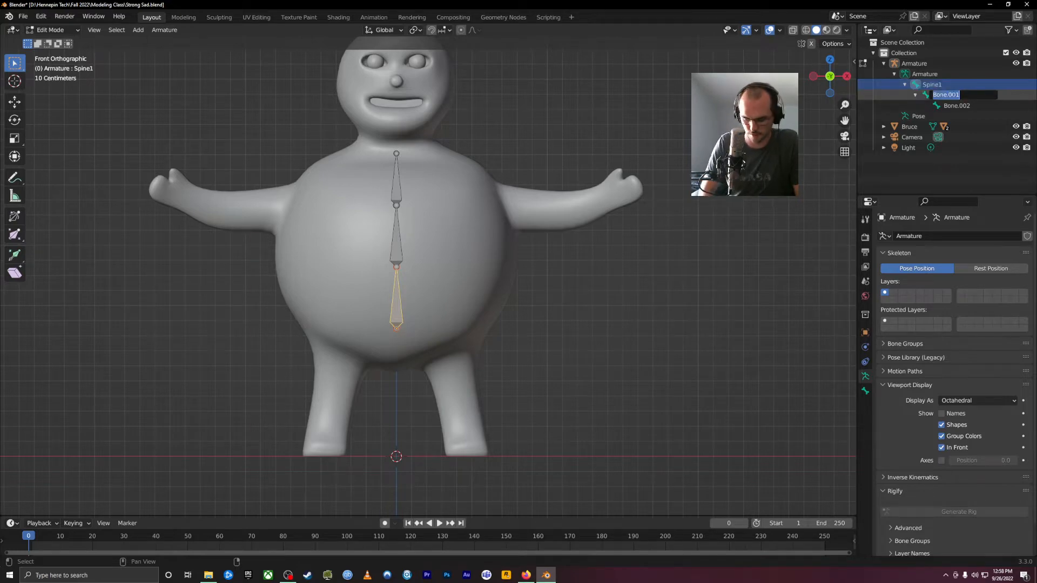
type("Spine23")
key("BackSpace")
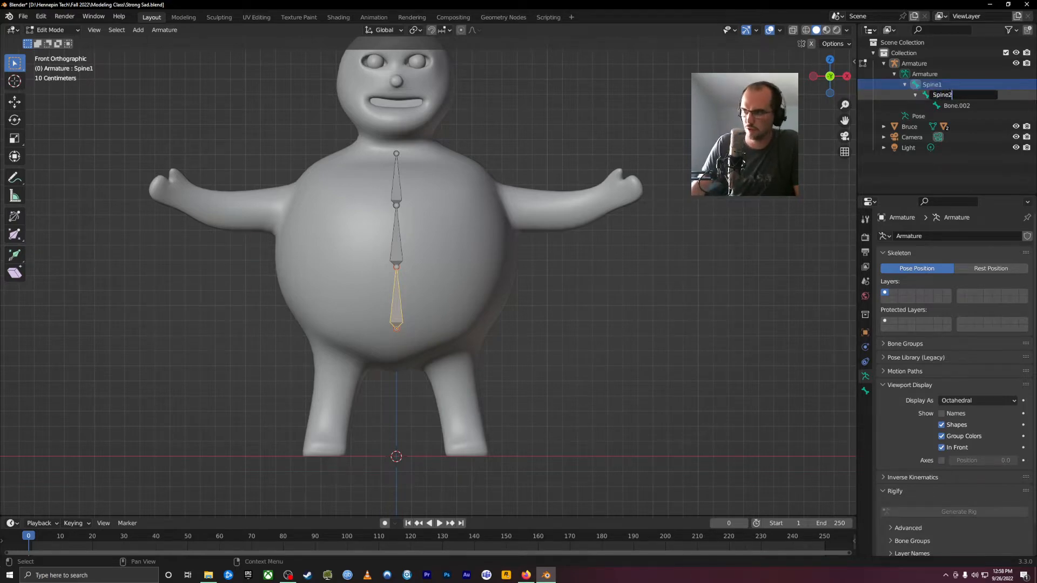
key("Tab")
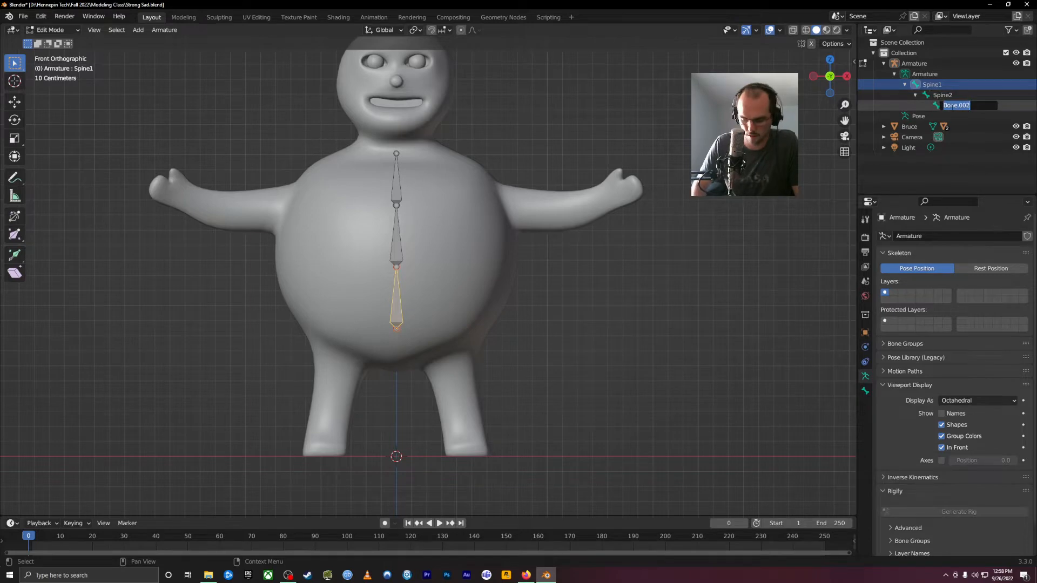
type("Spine3")
key("Return")
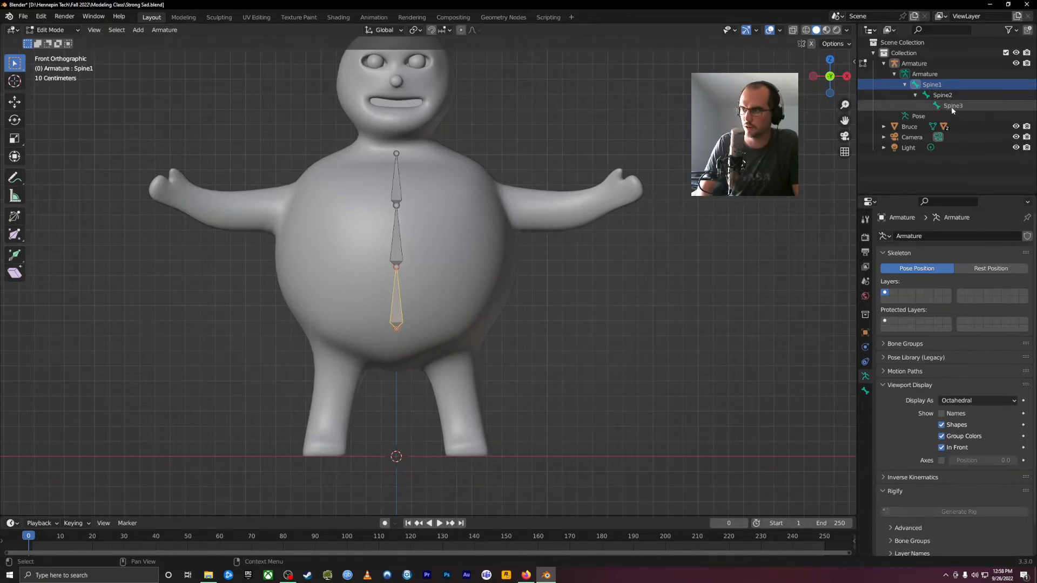
- Extrude a shoulder bone from Spine3's tip, about 0.59 m along X and -0.22 m along Z, and nudge its end about 0.03 m along X
left_click(396, 149)
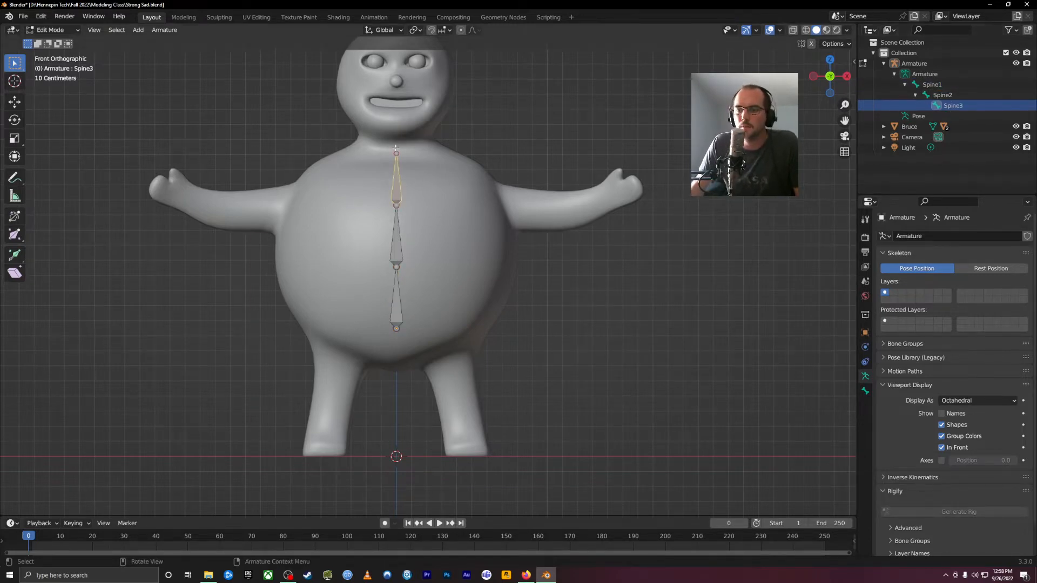
key("alt+a")
key("e")
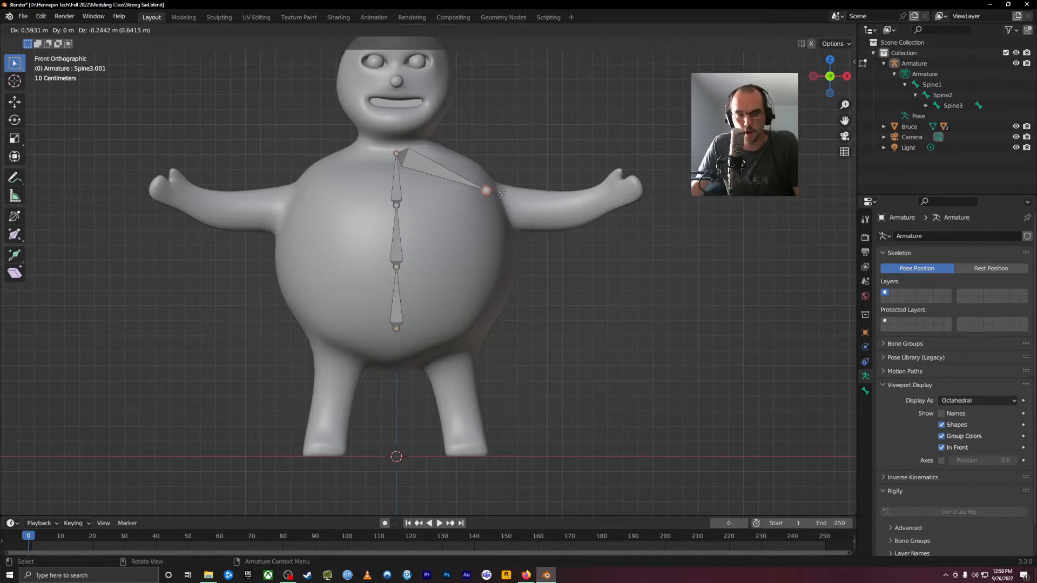
left_click(501, 188)
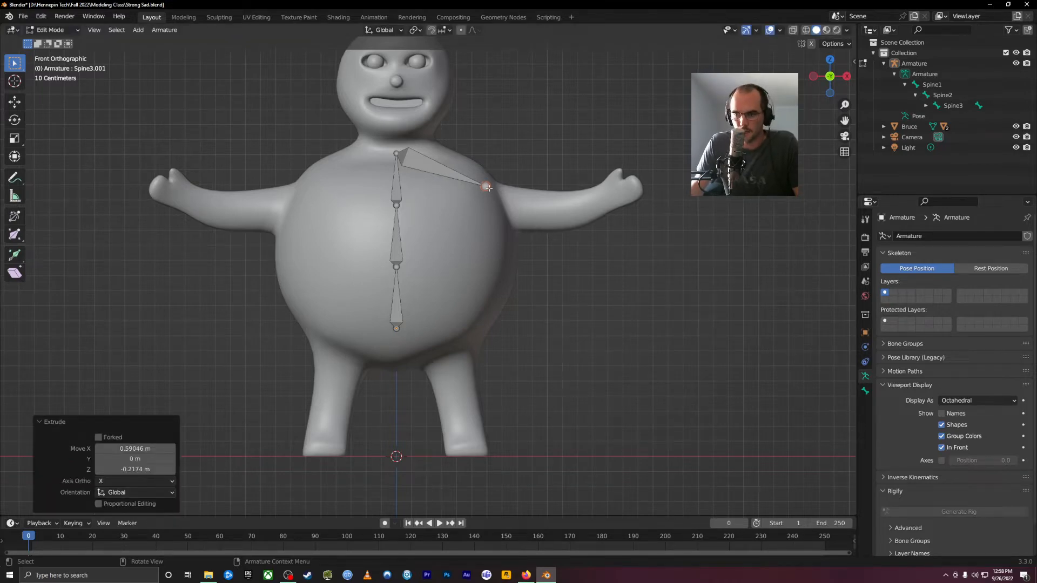
key("g")
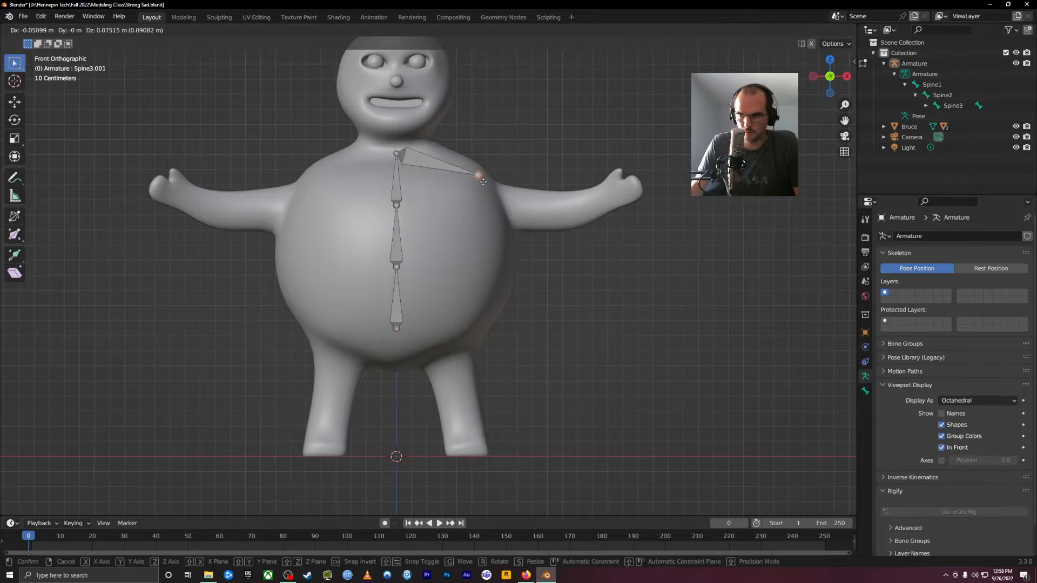
left_click(493, 194)
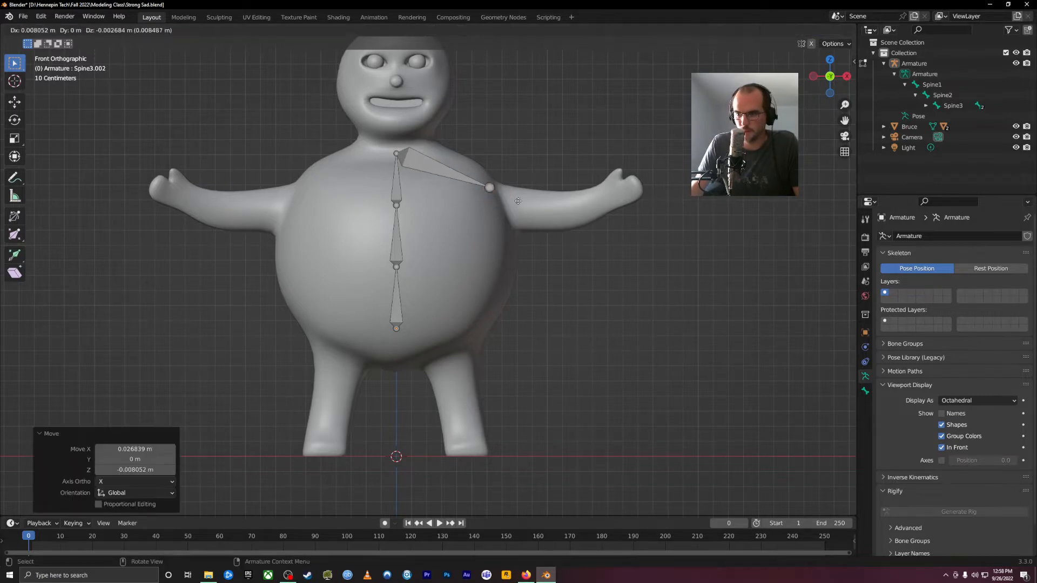
- Extrude an upper arm bone to the elbow and a forearm bone to the hand, the latter about 0.45 m along X and 0.16 m along Z
left_click(591, 226)
key("e")
left_click(655, 198)
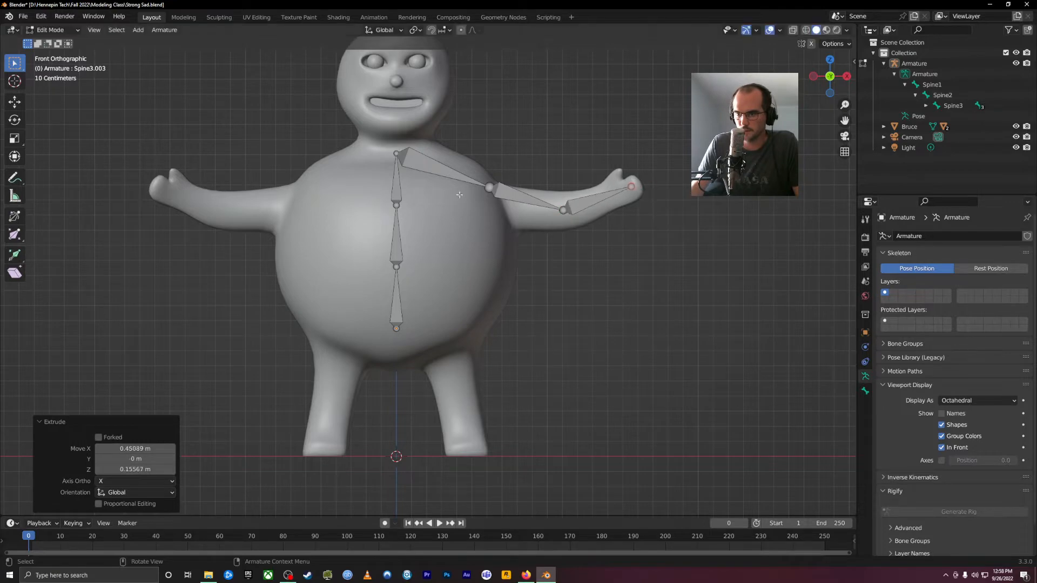
- Expand the bones below Spine3 in the hierarchy and rename the shoulder bone Shoulder.L
left_click(430, 167)
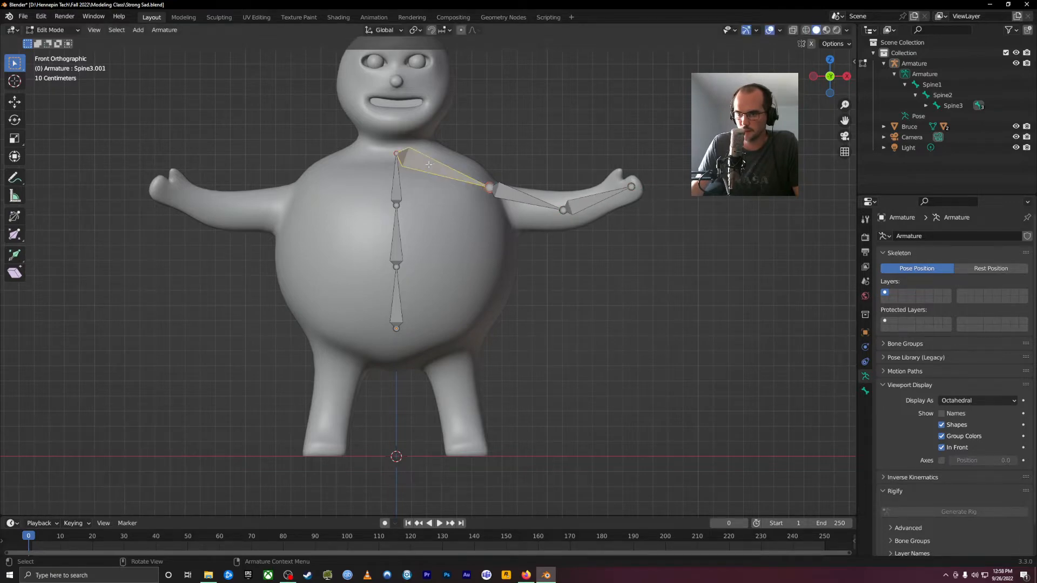
left_click(926, 105)
left_click(936, 116)
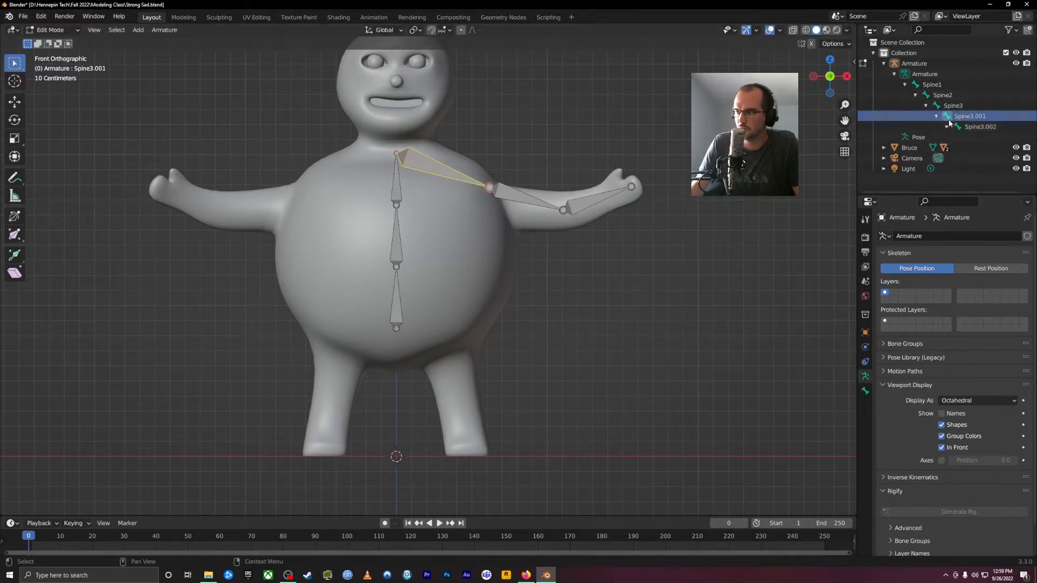
left_click(946, 127)
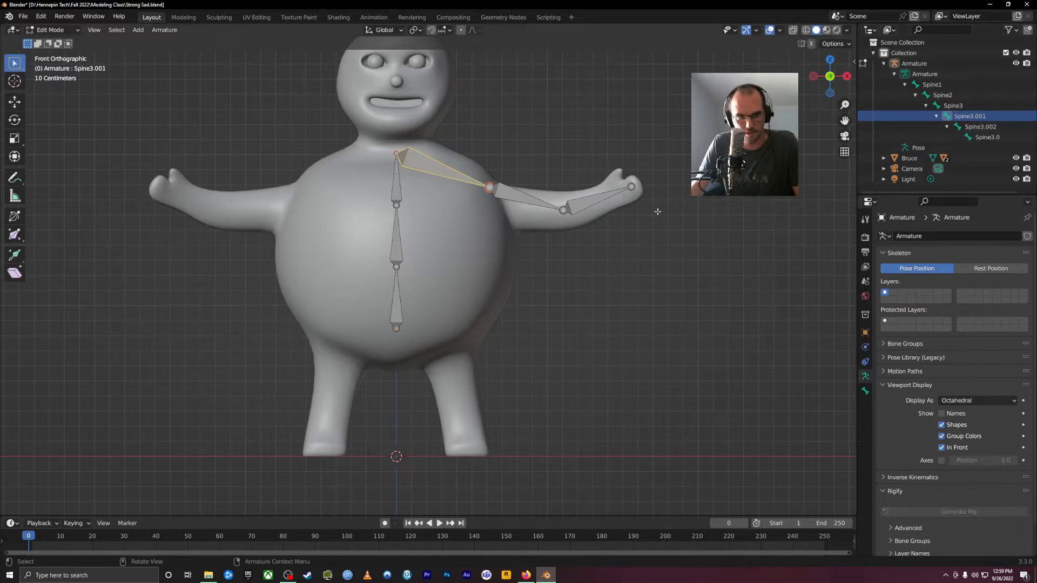
left_click(955, 106)
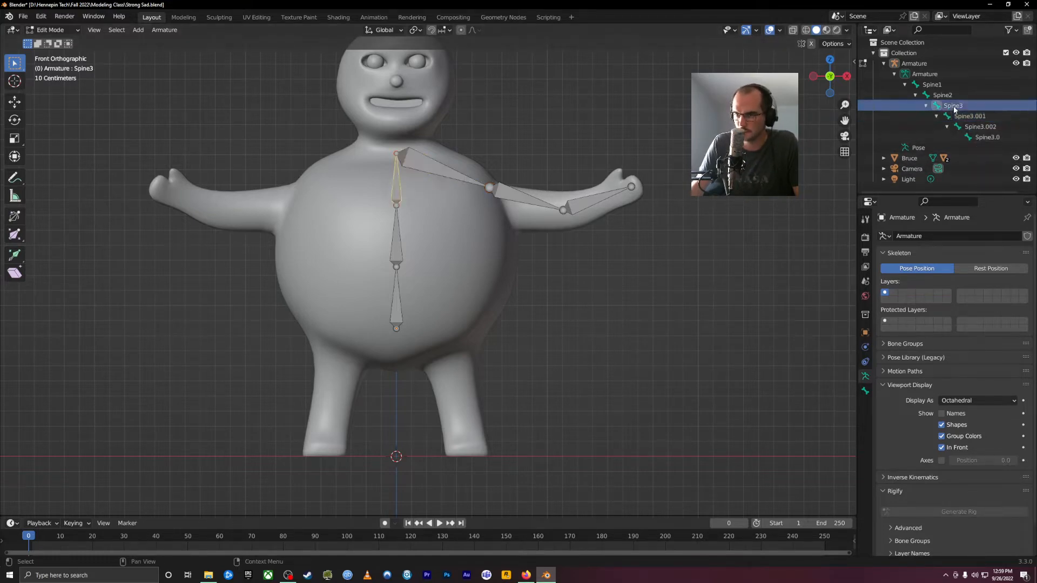
double_click(979, 121)
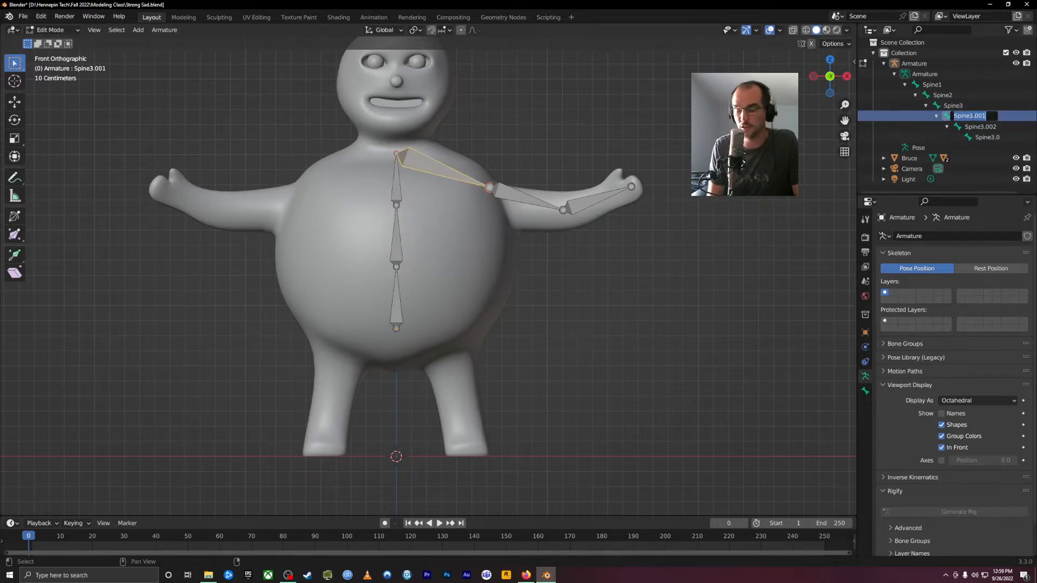
type("Should")
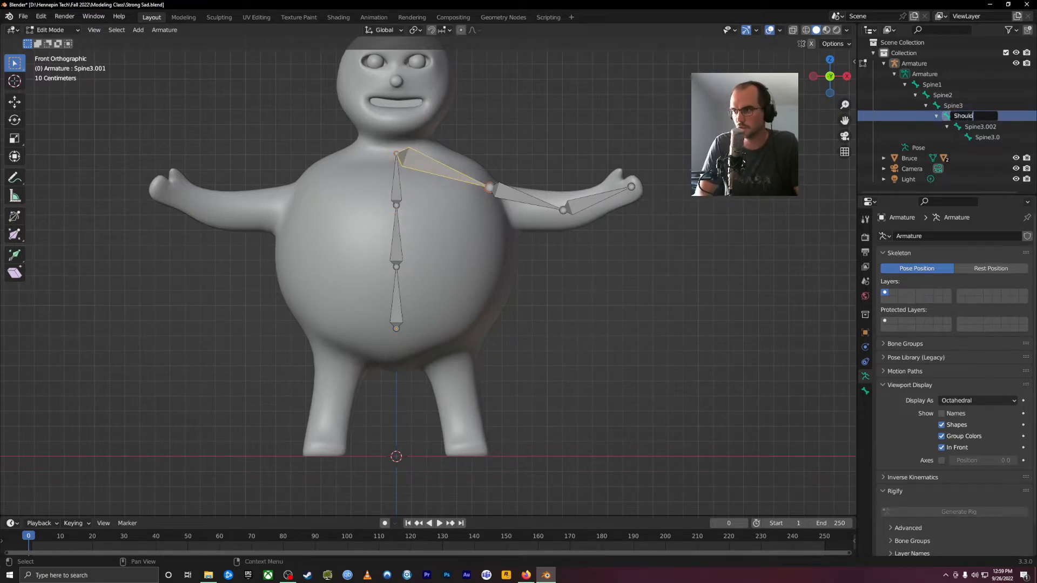
type("er.")
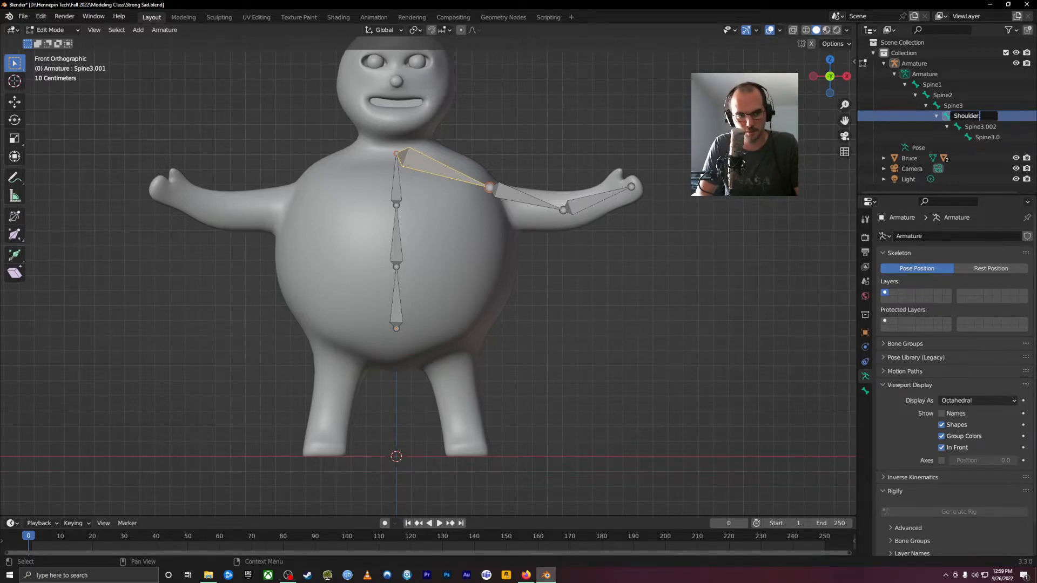
type("L")
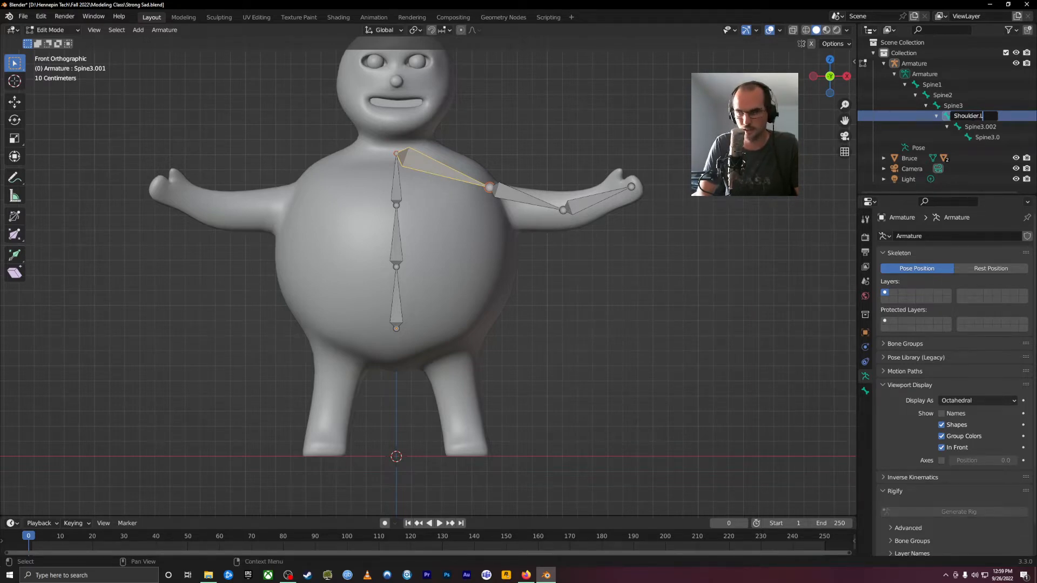
key("Return")
- Rename the upper arm bone UpperArm.L
left_click(978, 126)
double_click(984, 126)
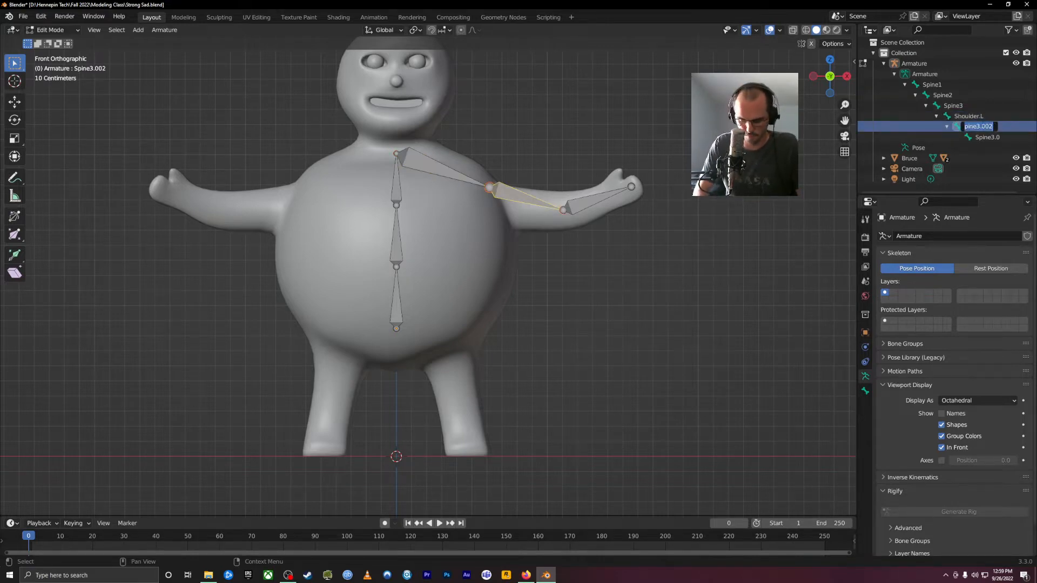
type("Bic")
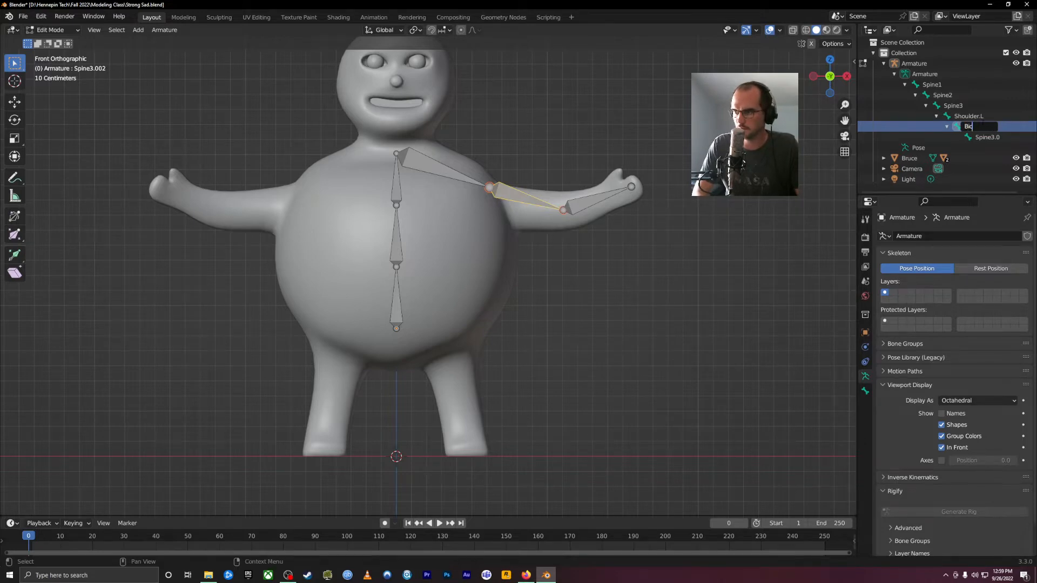
key("BackSpace")
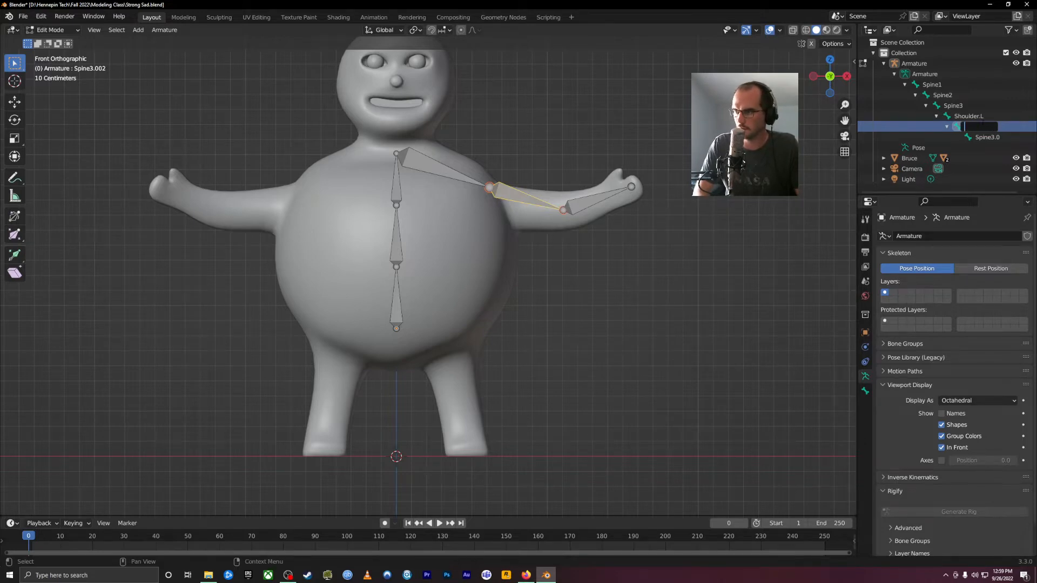
type("U")
type("pperArm.L")
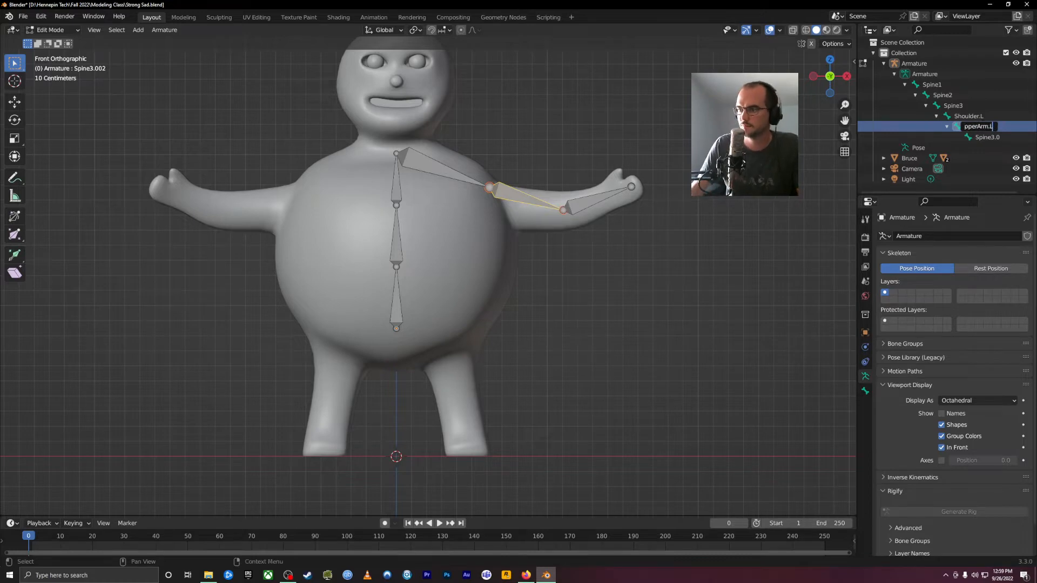
key("Tab")
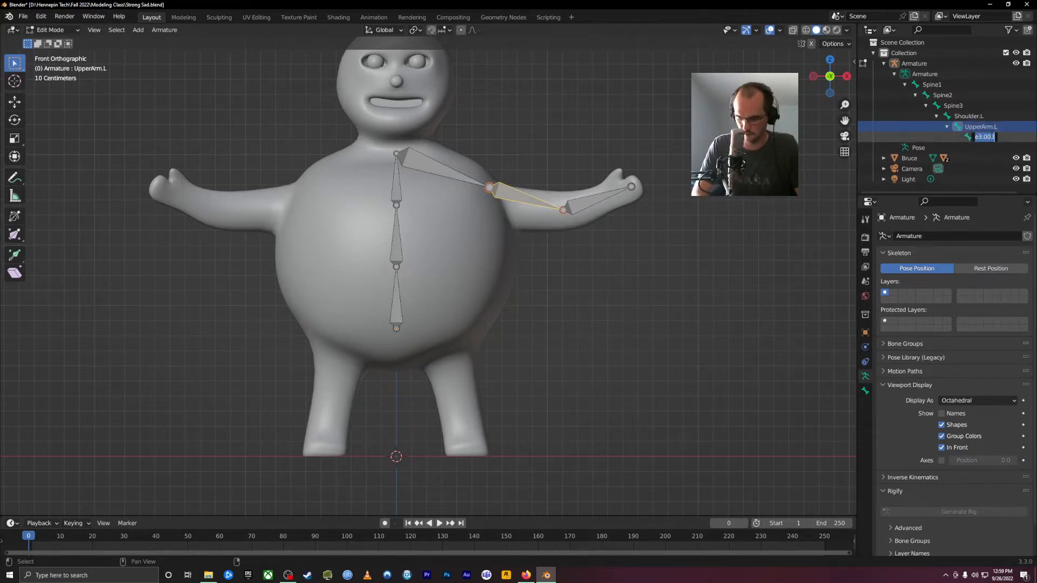
- Rename the forearm bone Forearm.L
type("Fore")
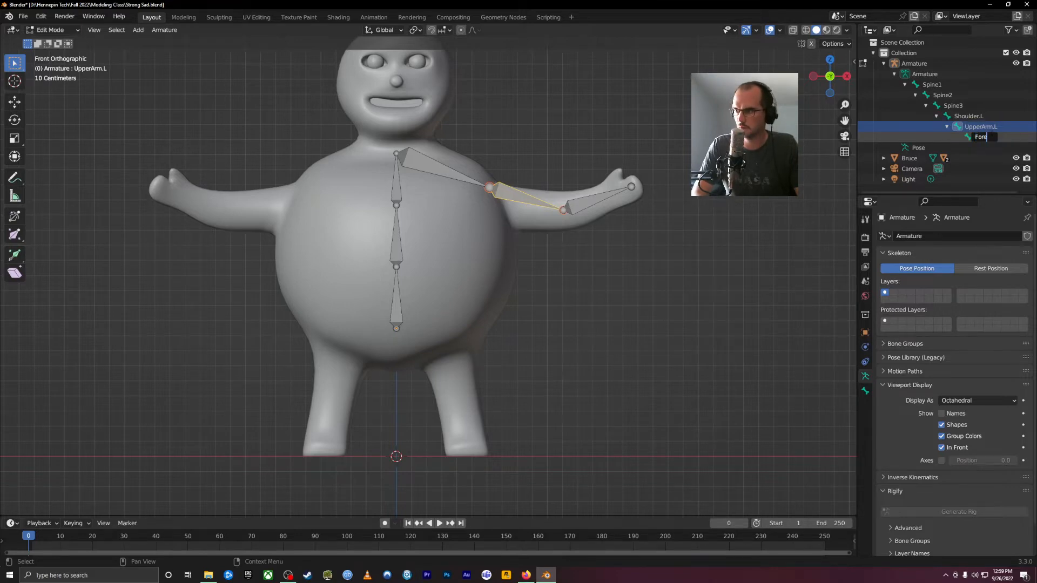
type("arm.L")
key("Return")
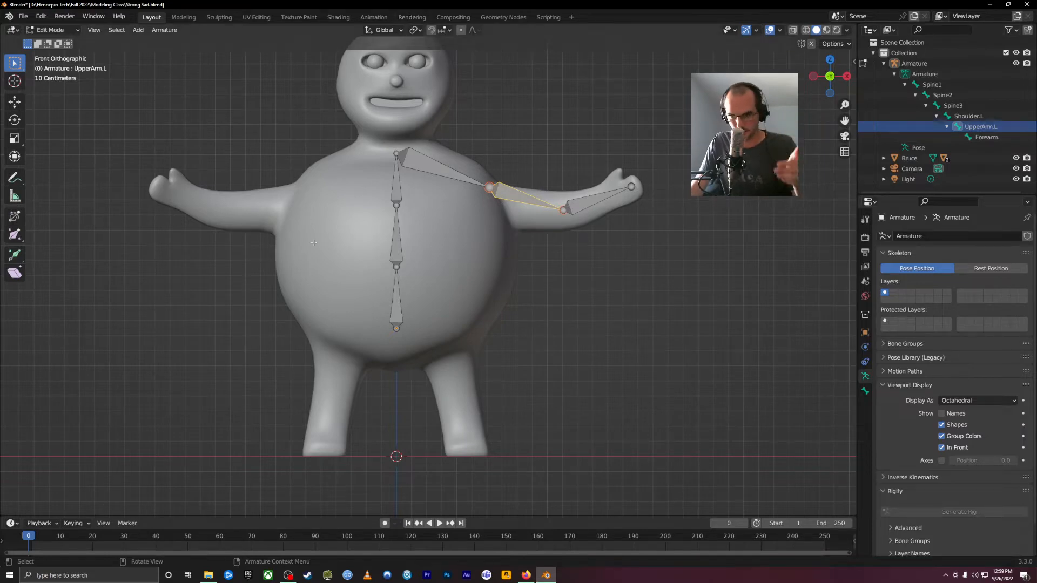
- From Spine1's base, extrude a hip bone about 0.37 m along X and -0.15 m along Z, and a leg bone about 0.68 m long to the foot
left_click(397, 329)
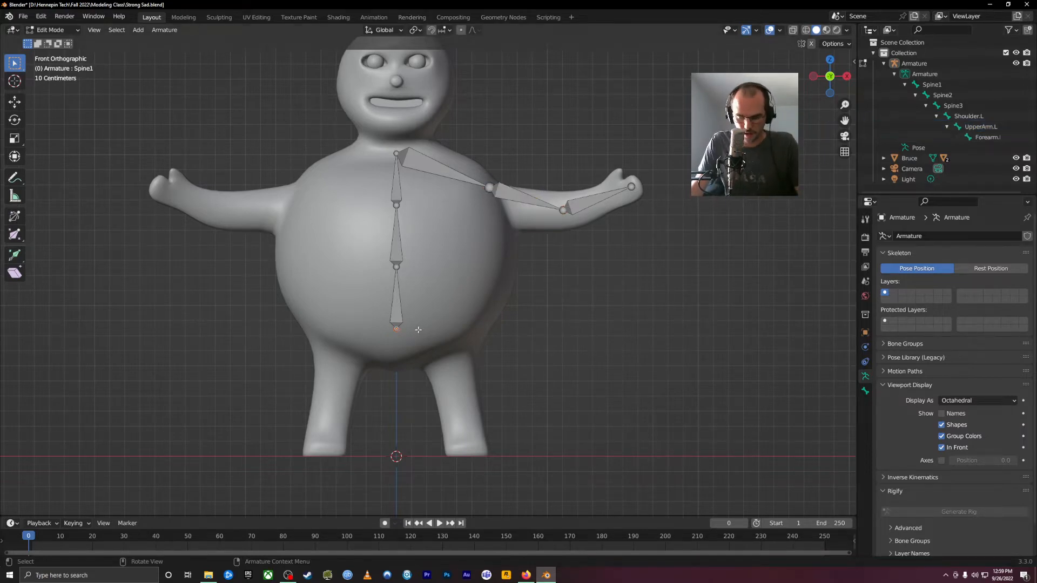
key("e")
left_click(480, 360)
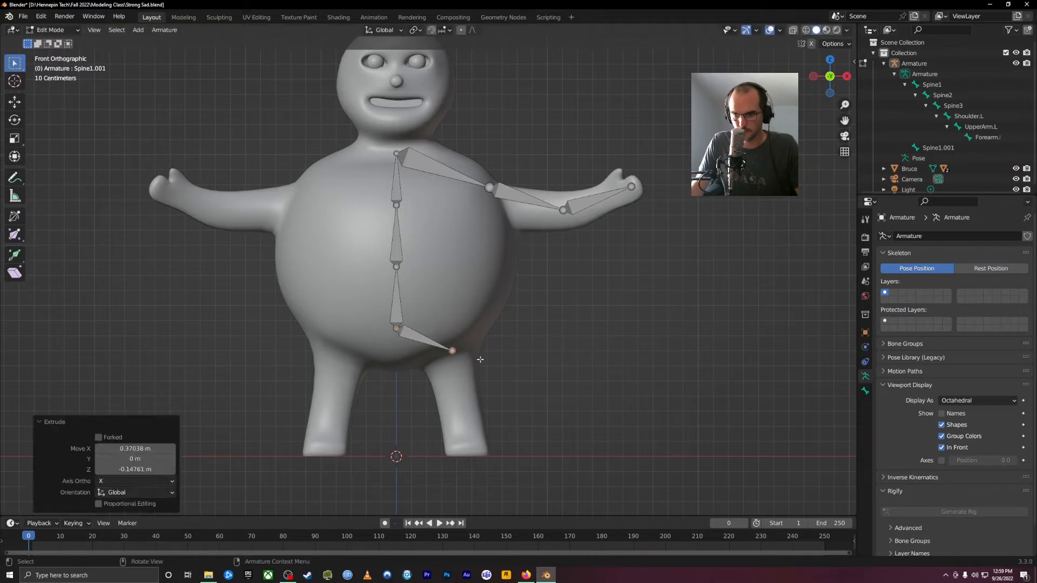
scroll(621, 308, "down", 5, "shift")
key("e")
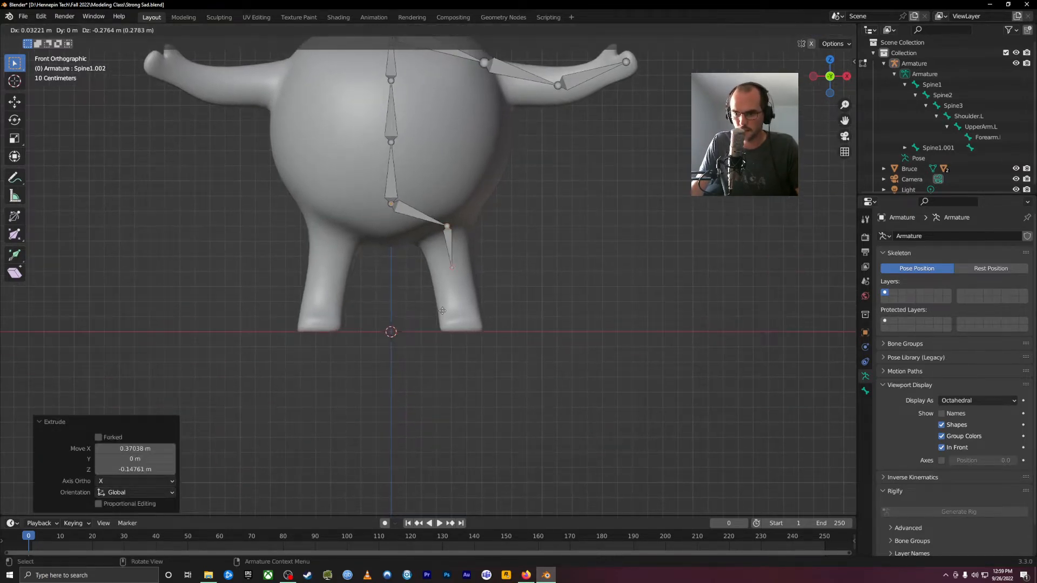
left_click(452, 367)
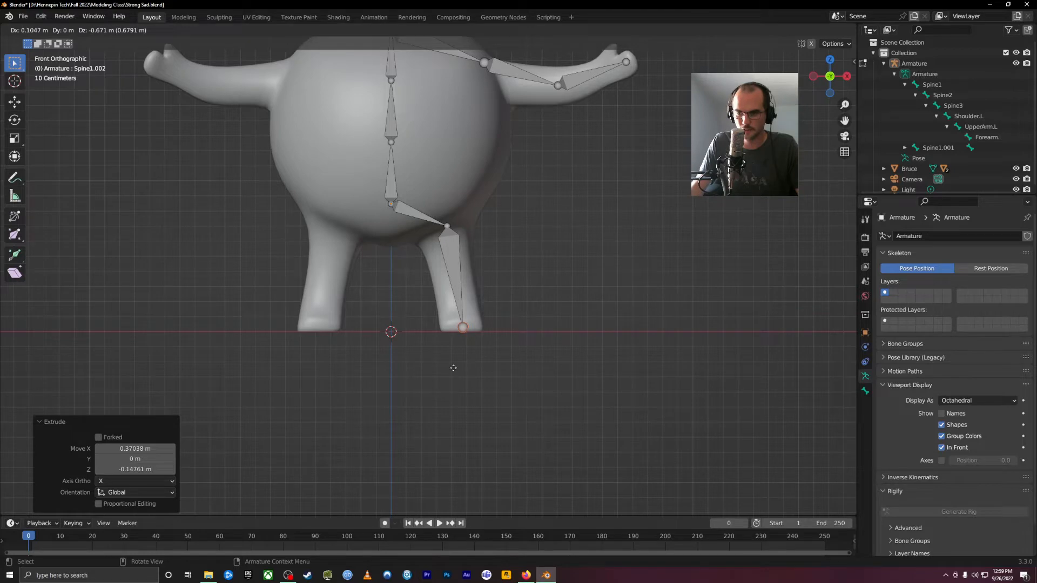
- Rename the hip bone running from Spine1's base to the leg as Hip.L
left_click(418, 217)
double_click(990, 149)
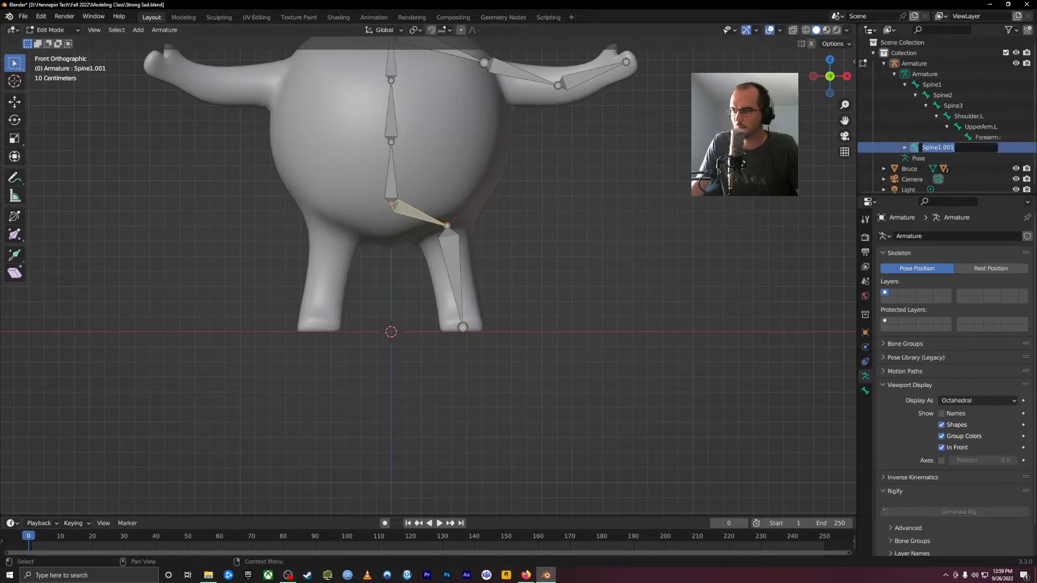
type("Hip.L")
key("Return")
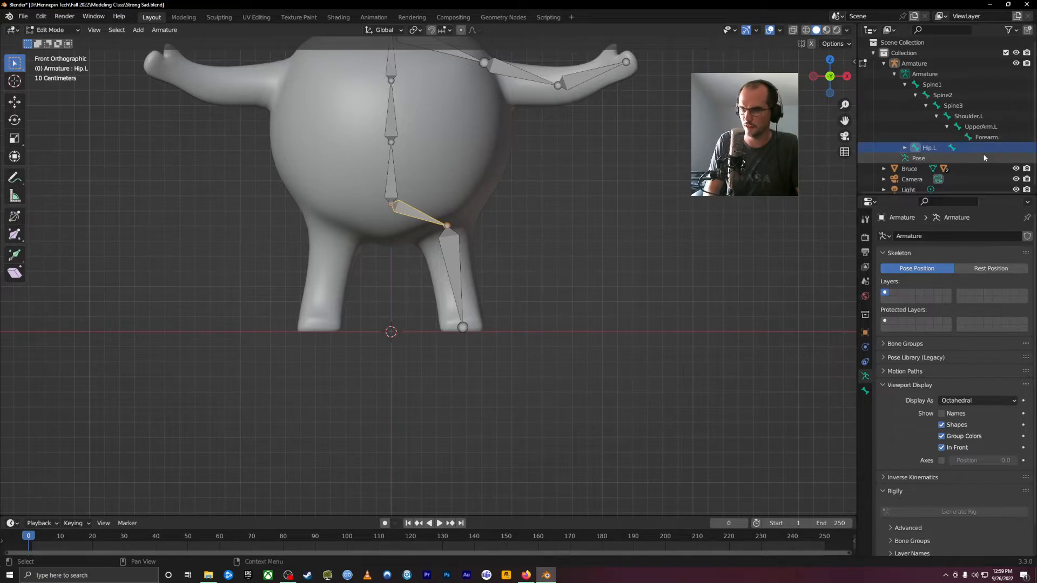
- Expand the hip bone in the hierarchy and rename the leg bone beneath it Leg.L
left_click(451, 269)
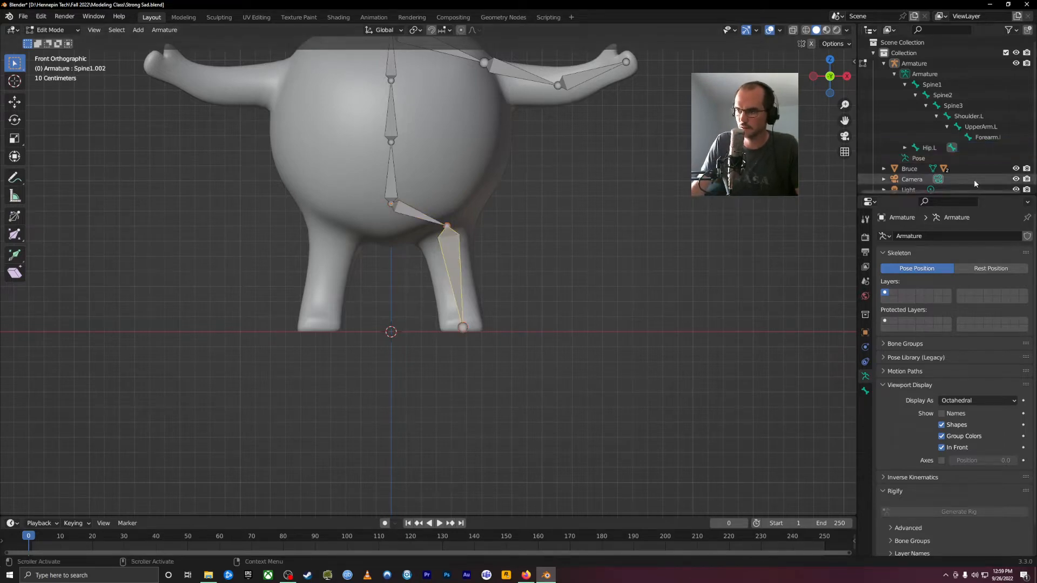
left_click(904, 148)
scroll(948, 161, "down", 1)
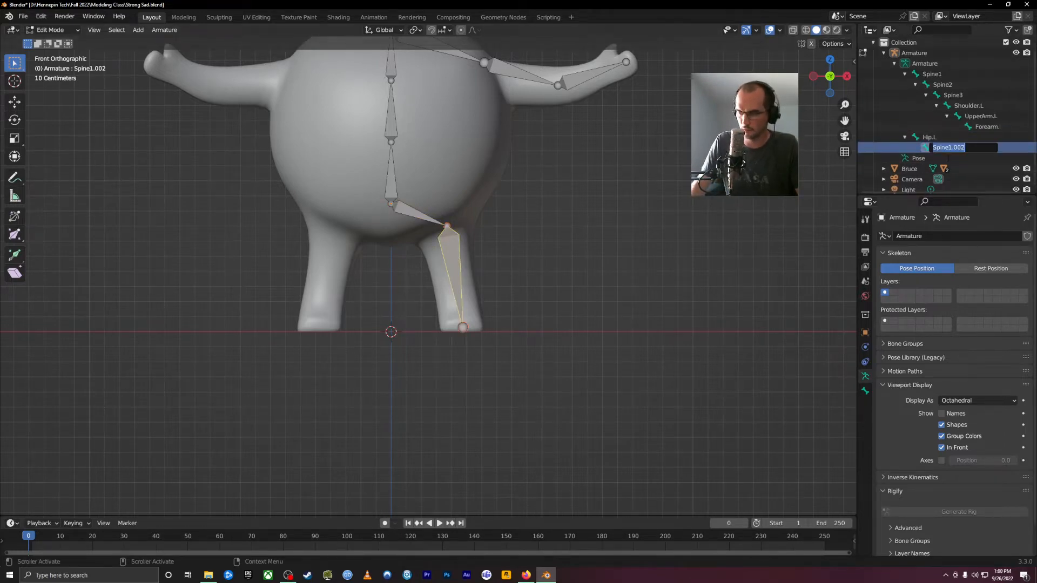
double_click(948, 147)
type("Leg.L")
key("Return")
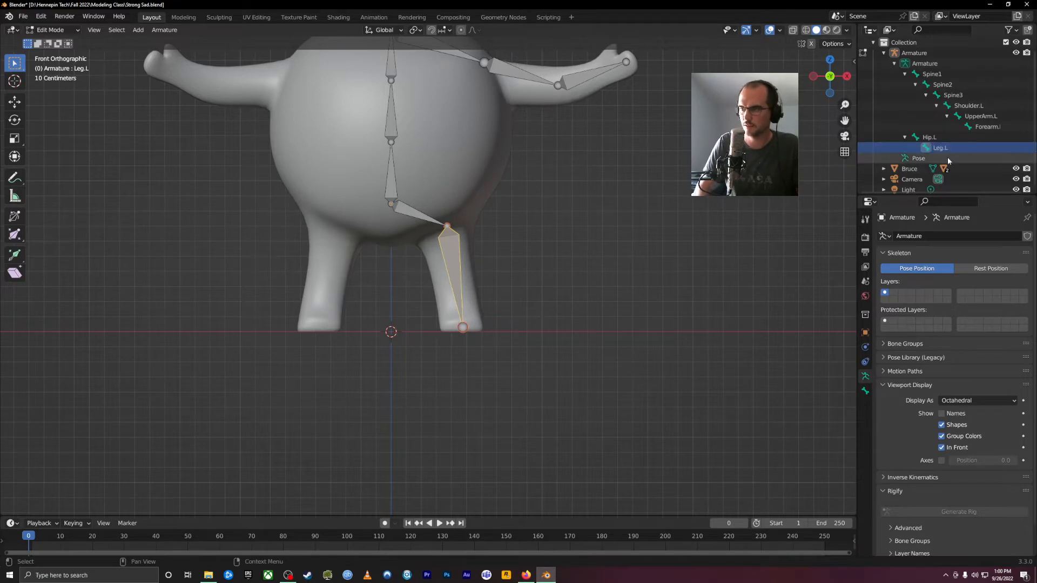
- From Spine3's tip, extrude a neck bone about 0.15 m up along Z, and a head bone about 0.70 m along Z to the head's crown
scroll(472, 87, "up", 1)
scroll(472, 87, "down", 2)
scroll(471, 87, "down", 1)
middle_click_drag(473, 94, 466, 237, "shift")
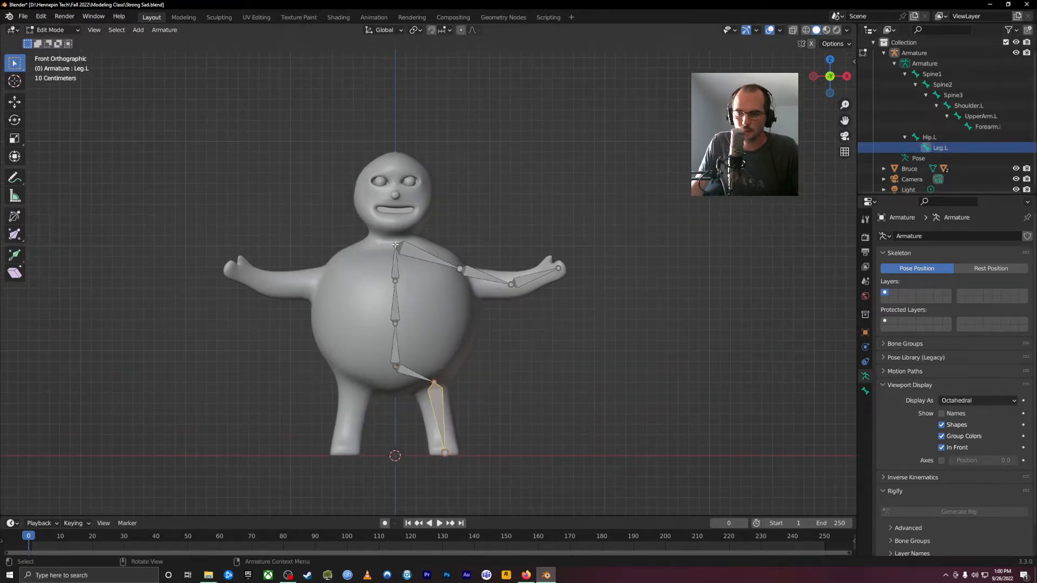
left_click(396, 245)
key("e")
key("z")
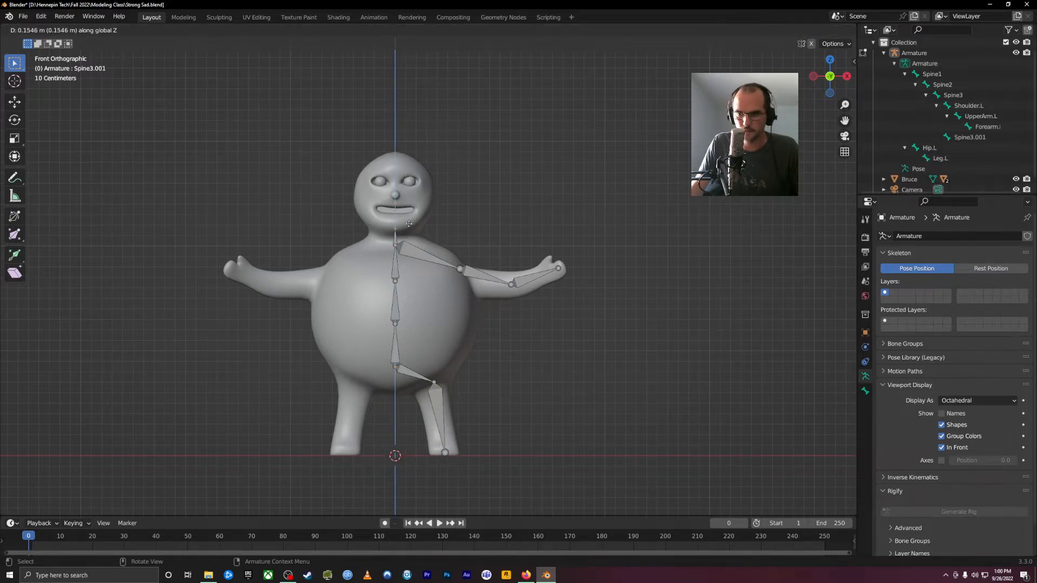
left_click(409, 224)
key("e")
key("z")
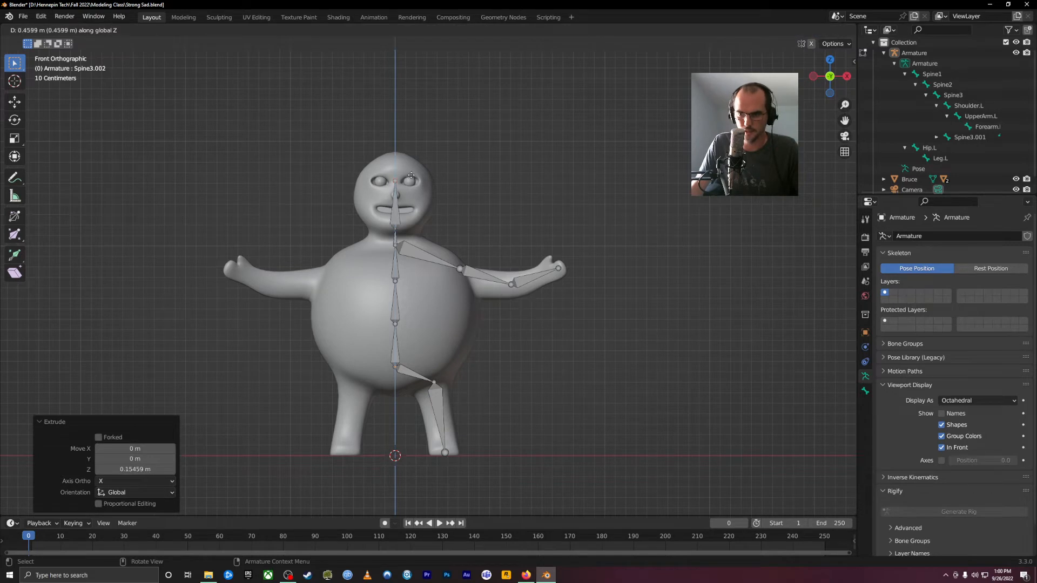
left_click(704, 219)
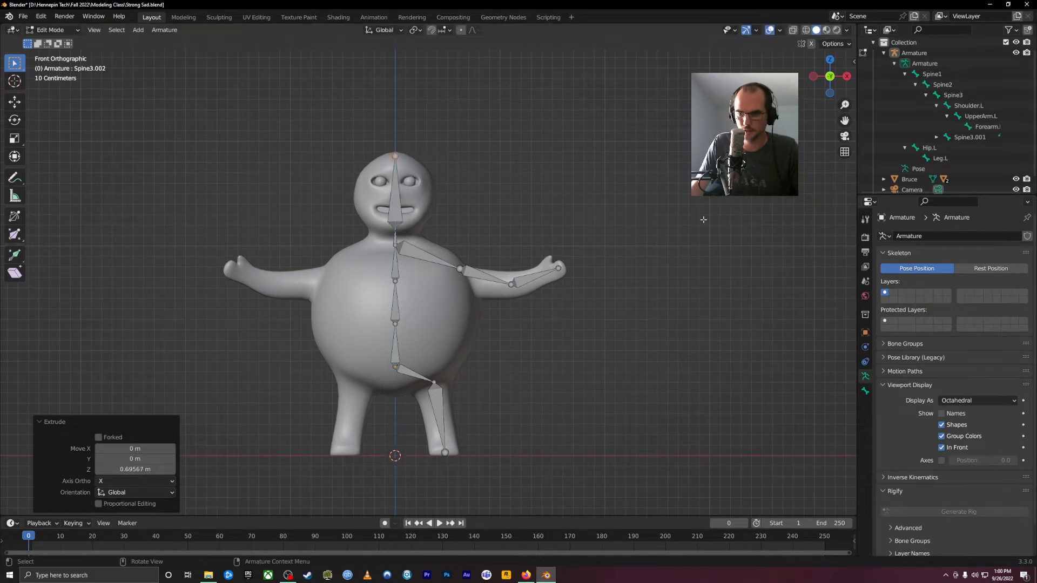
- Rename the short bone above Spine3 as Neck, with its child bone expanded in the hierarchy
left_click(394, 242)
left_click(934, 138)
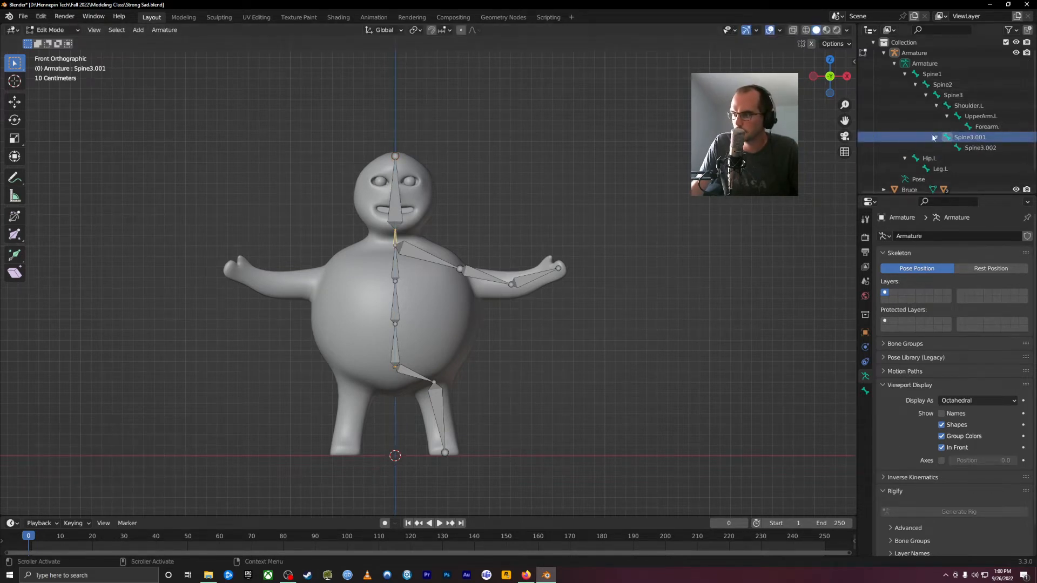
double_click(973, 138)
type("Neck")
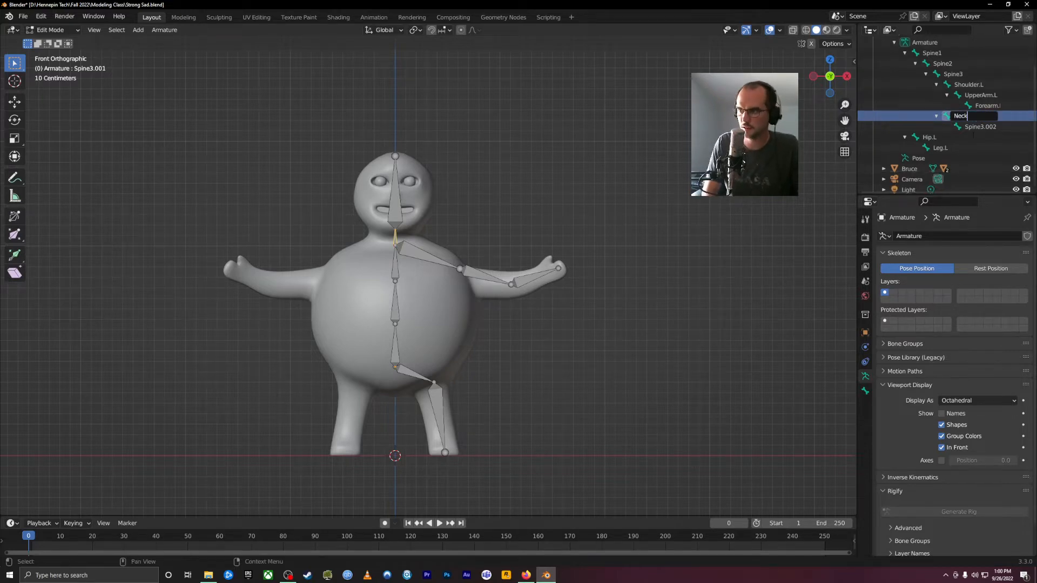
key("Return")
- Rename the bone running through the head as Head
left_click(981, 126)
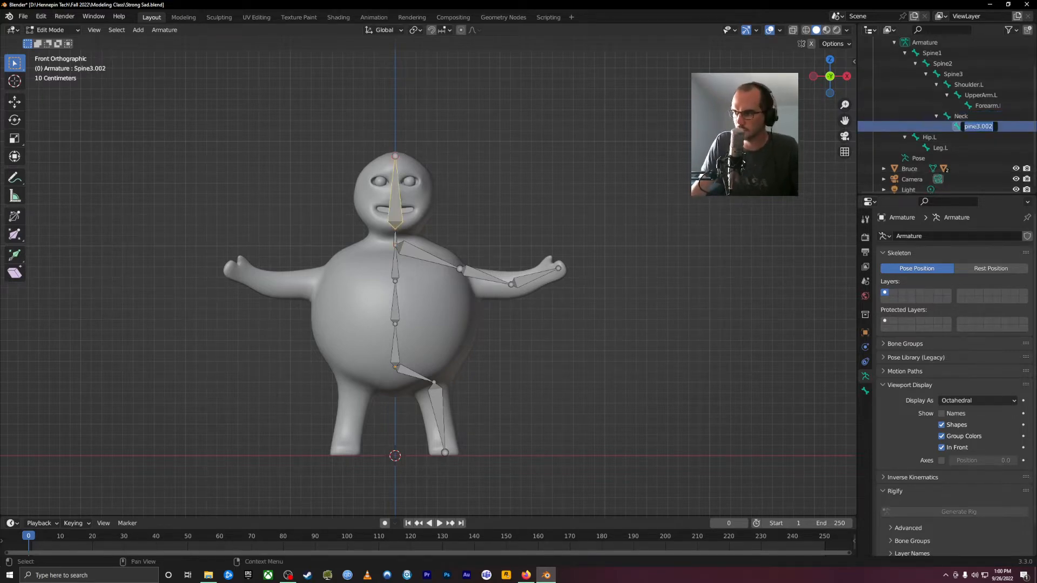
double_click(980, 126)
type("Head")
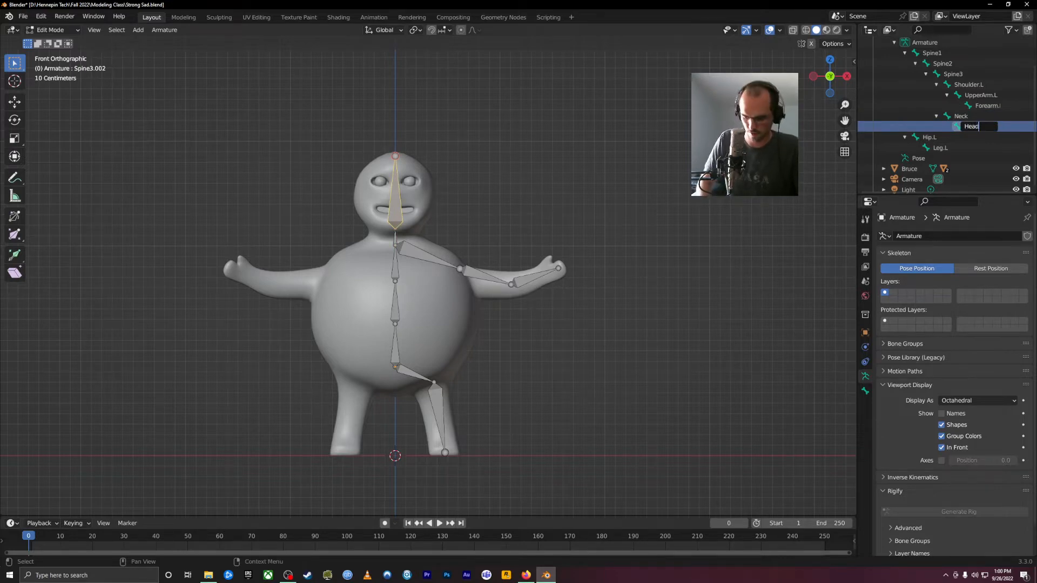
key("Return")
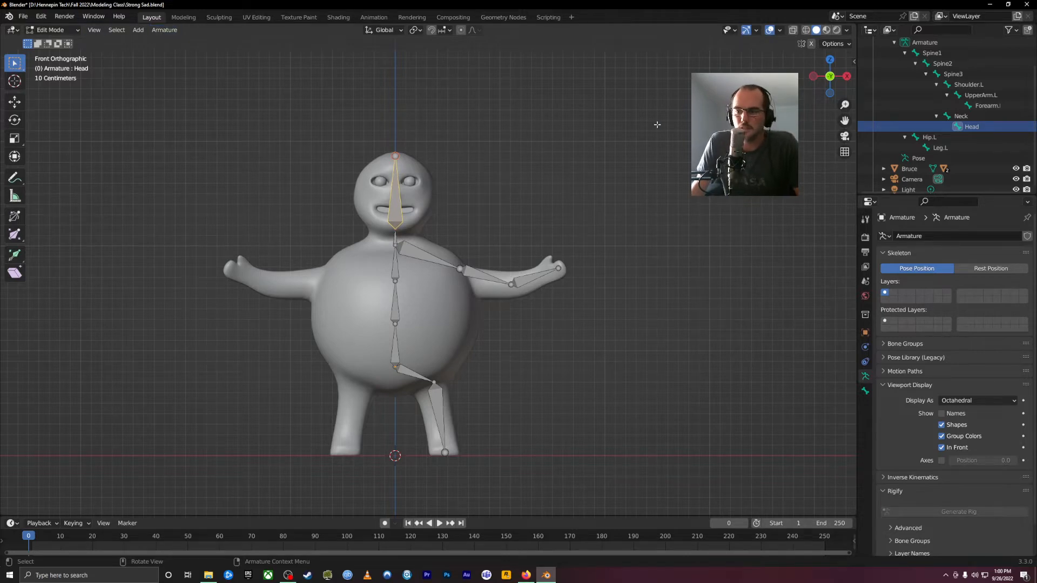
- Select all the armature's bones and symmetrize them to create the matching right arm and right leg bones
left_click_drag(673, 131, 268, 516)
left_click(165, 30)
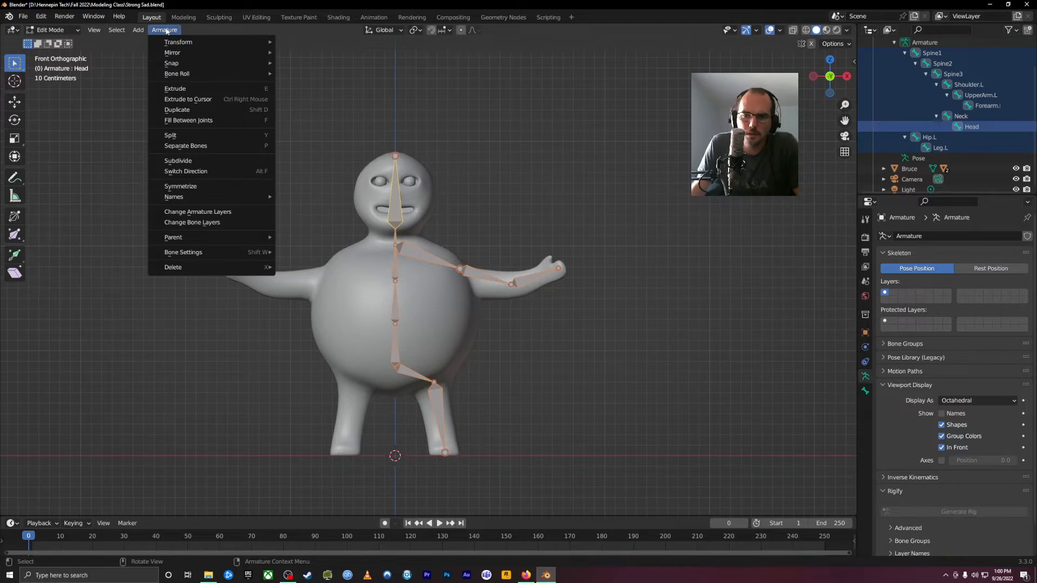
left_click(205, 186)
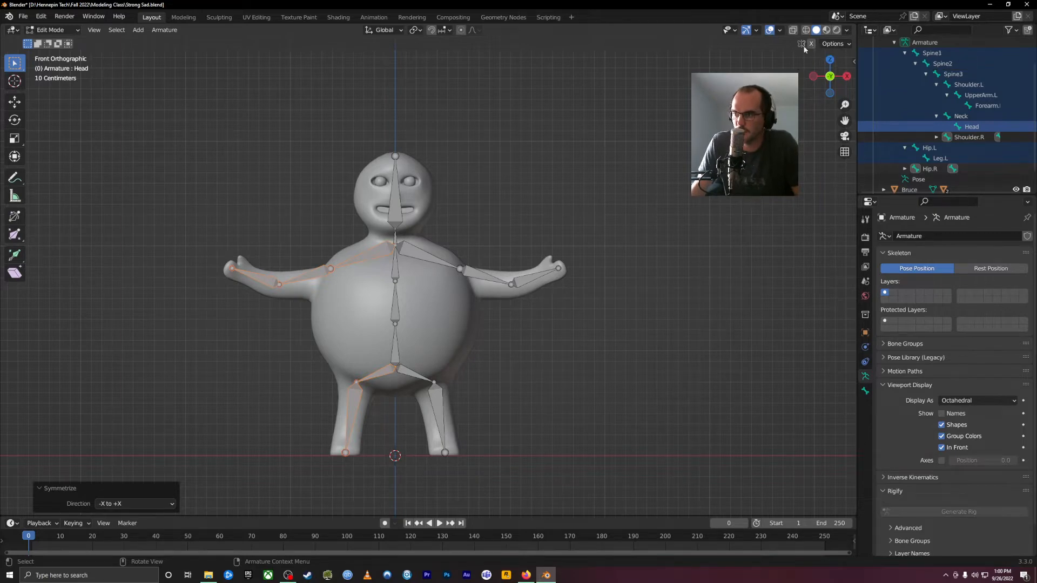
scroll(964, 110, "down", 1)
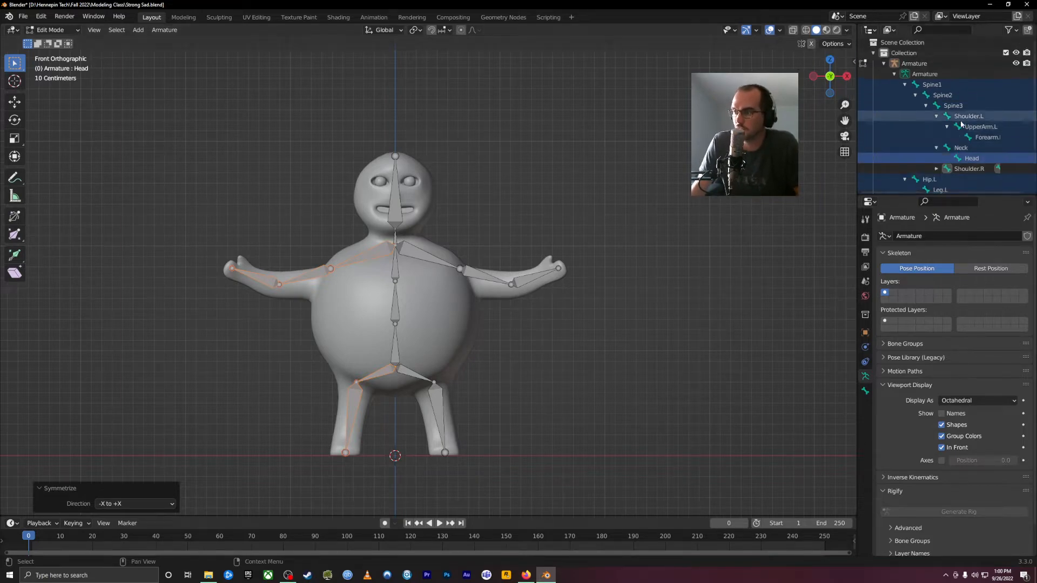